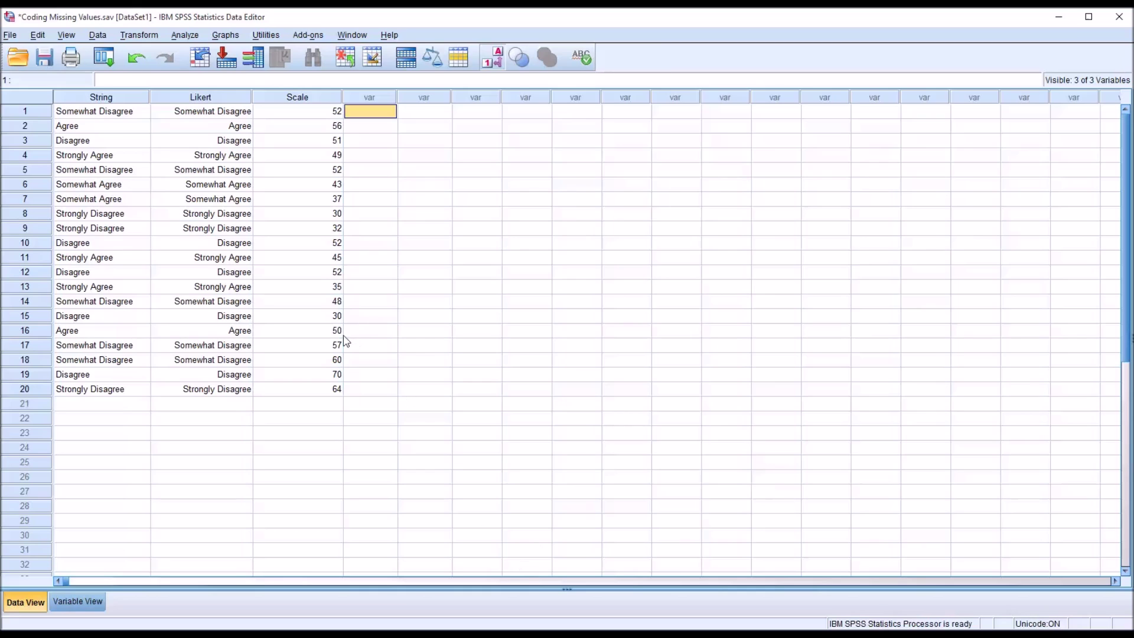
# - Highlight the String, Likert and Scale columns in turn, then clear the selection
pyautogui.click(104, 99)
pyautogui.click(191, 99)
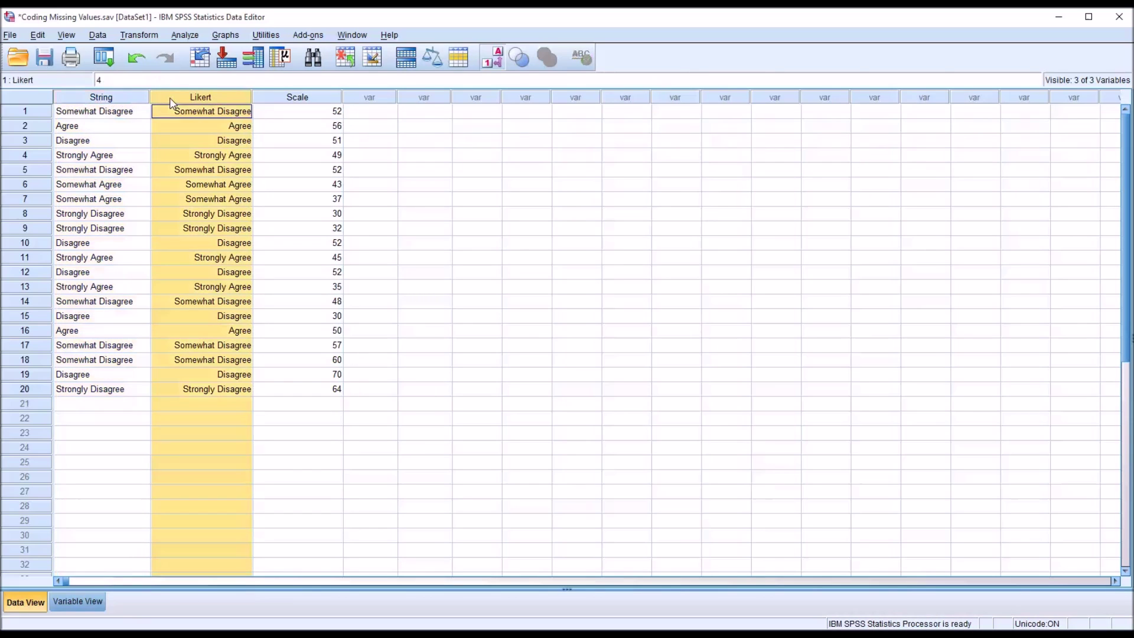
pyautogui.click(275, 95)
pyautogui.click(349, 112)
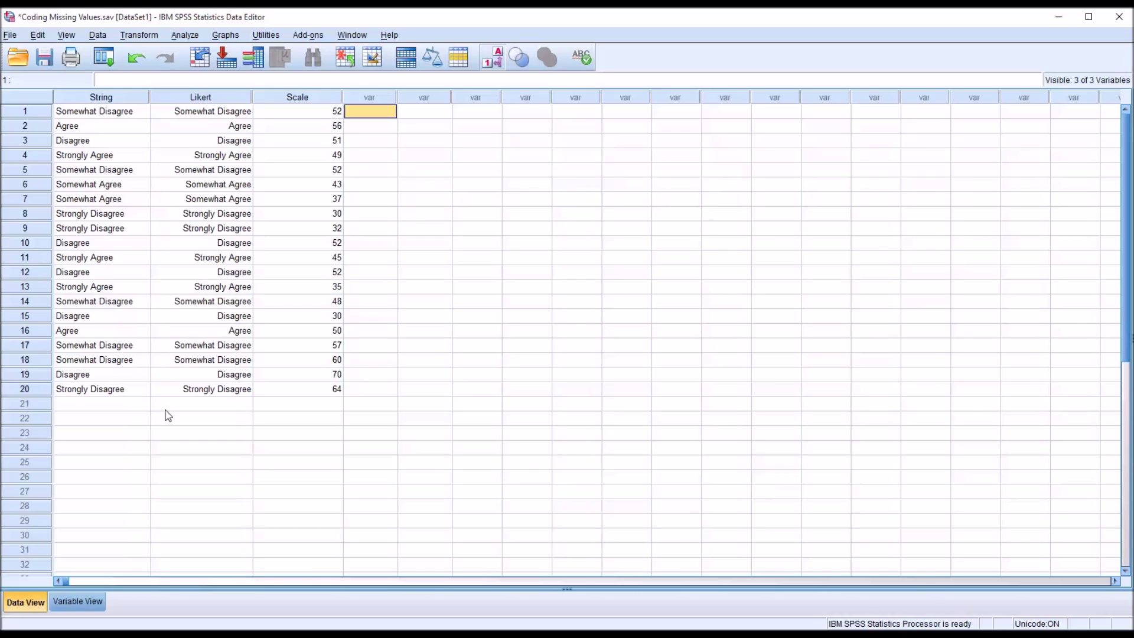
# - Review the String, Likert and Scale variable definitions in Variable View, then return to Data View
pyautogui.click(78, 602)
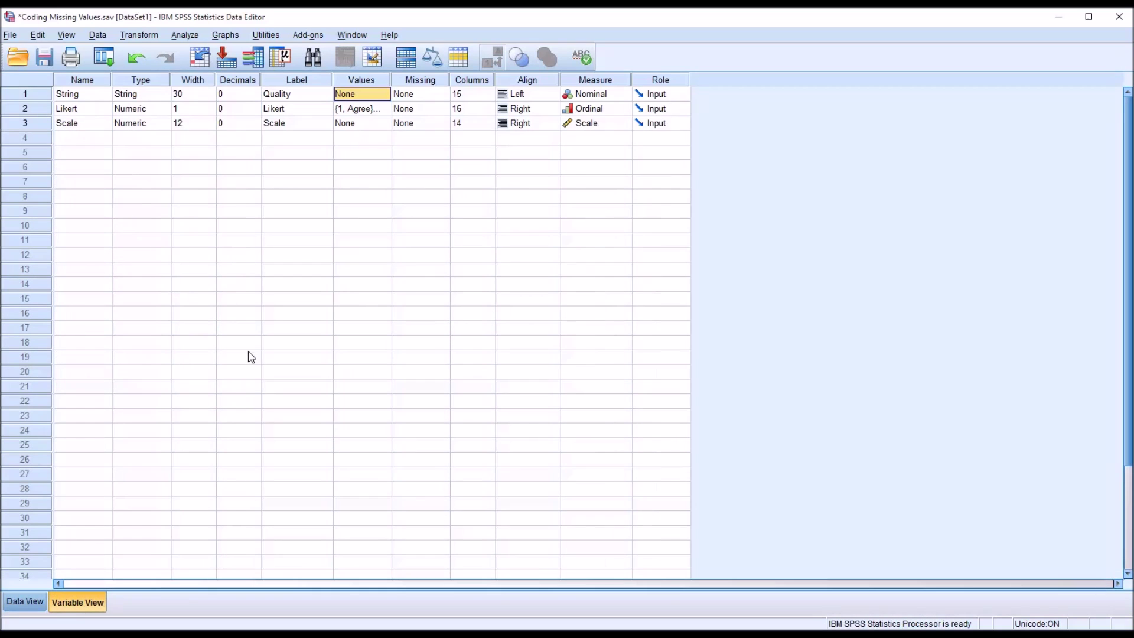
pyautogui.click(82, 96)
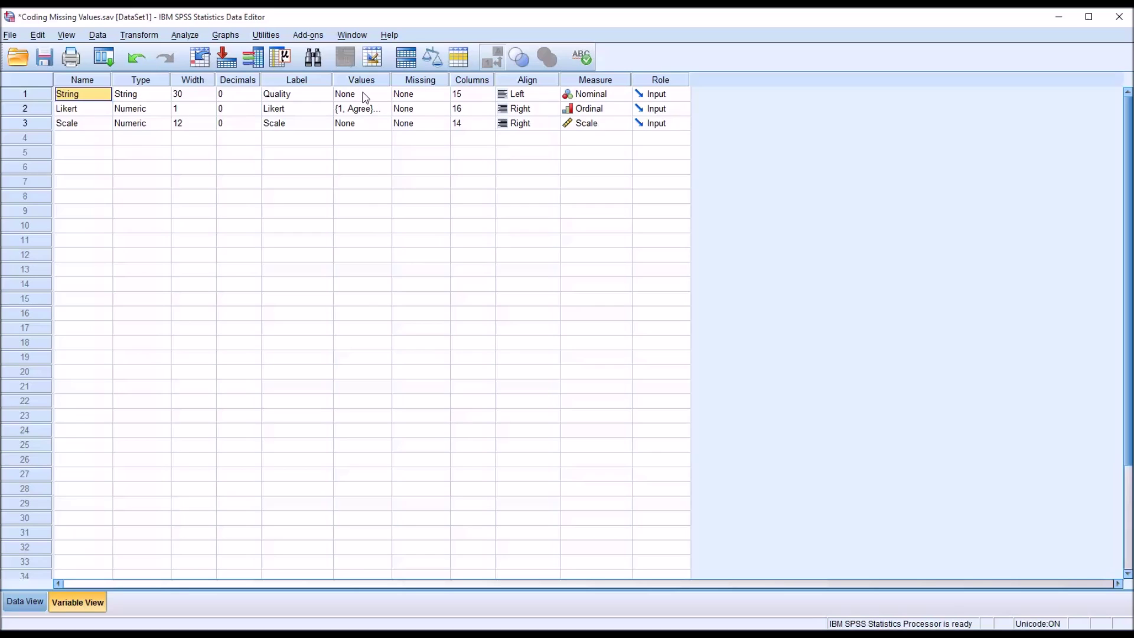
pyautogui.click(90, 111)
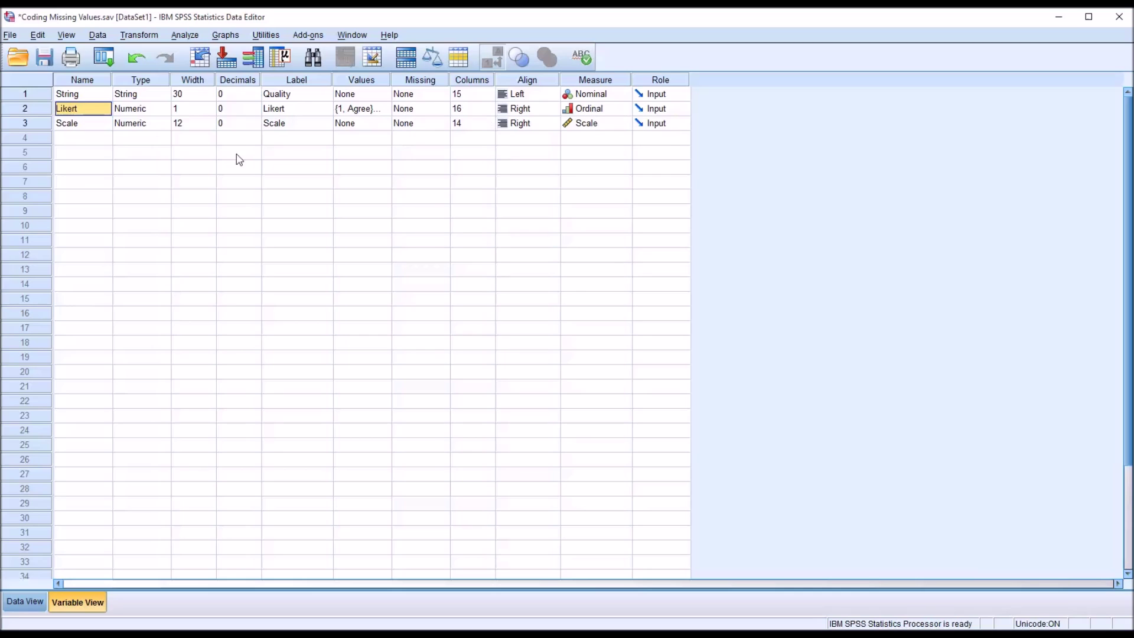
pyautogui.click(84, 125)
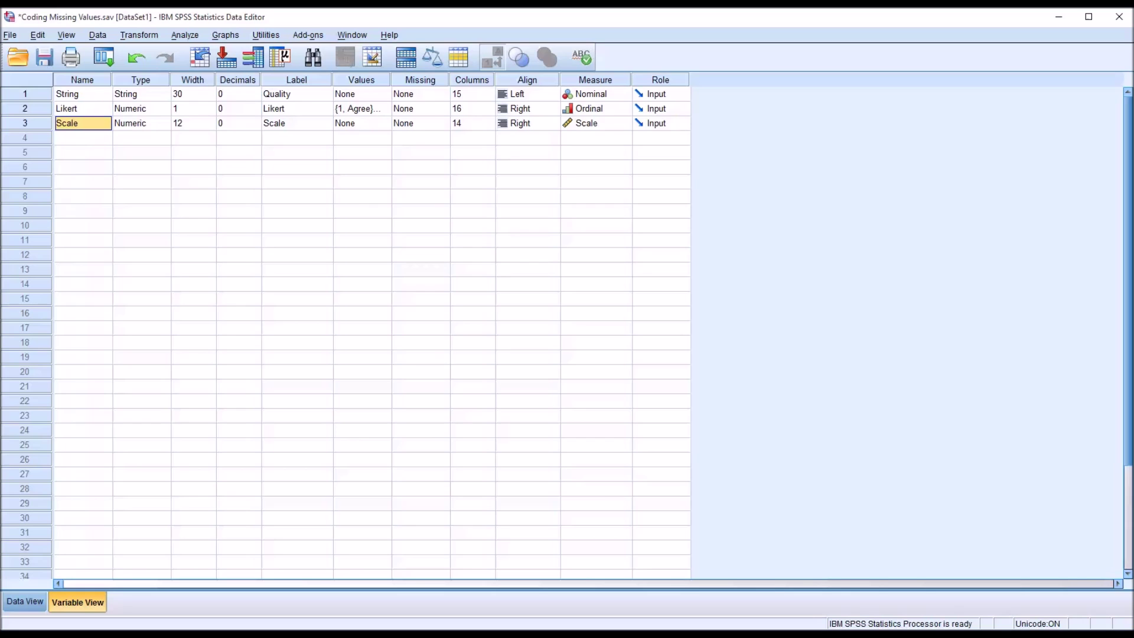
pyautogui.click(25, 601)
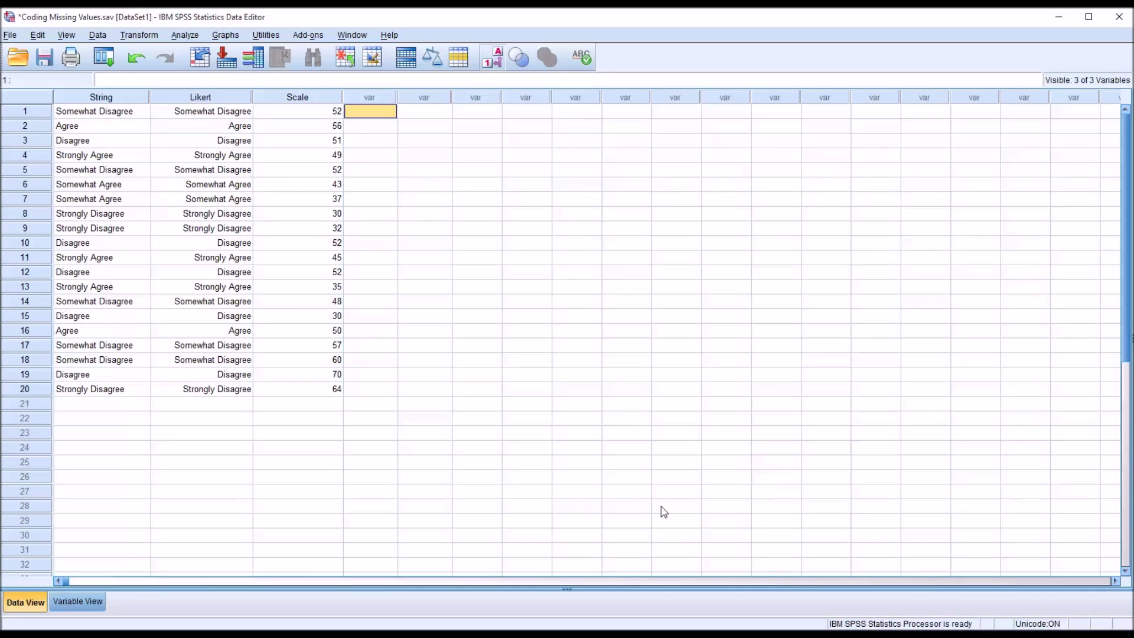
# - Delete the Scale values in rows 15 and 13
pyautogui.click(303, 101)
pyautogui.click(370, 113)
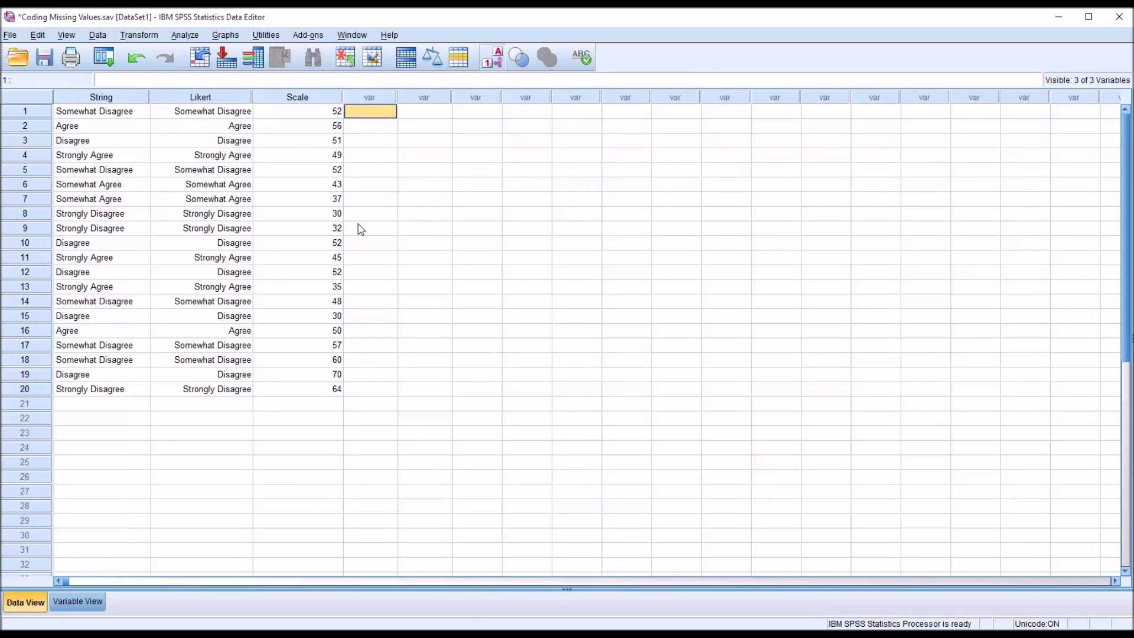
pyautogui.click(305, 322)
pyautogui.press('Delete')
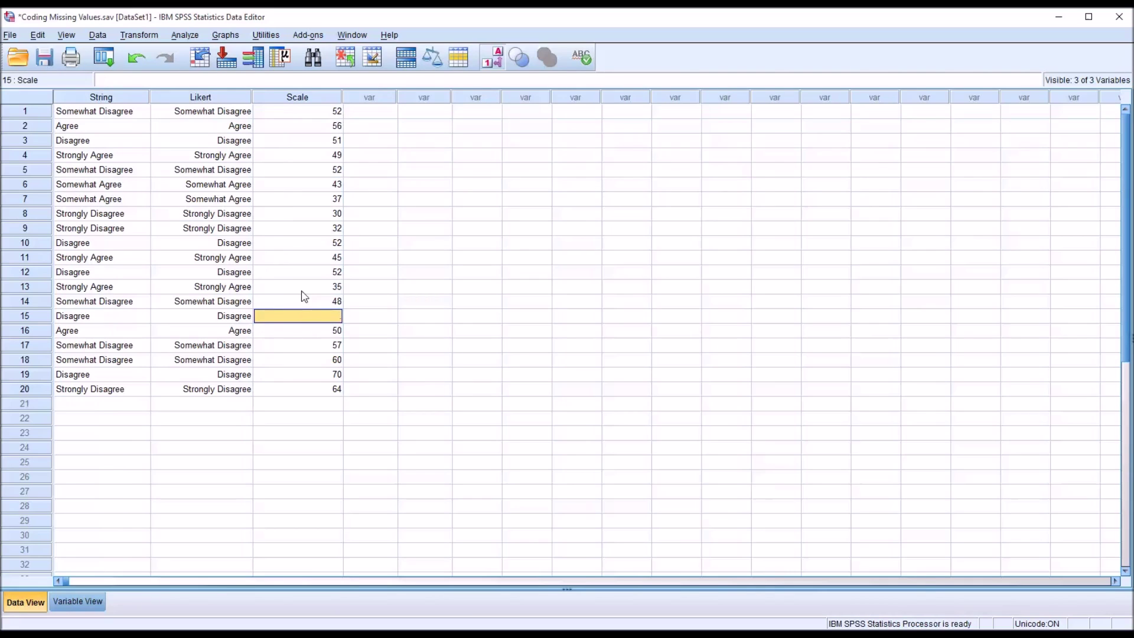
pyautogui.click(302, 289)
pyautogui.press('Delete')
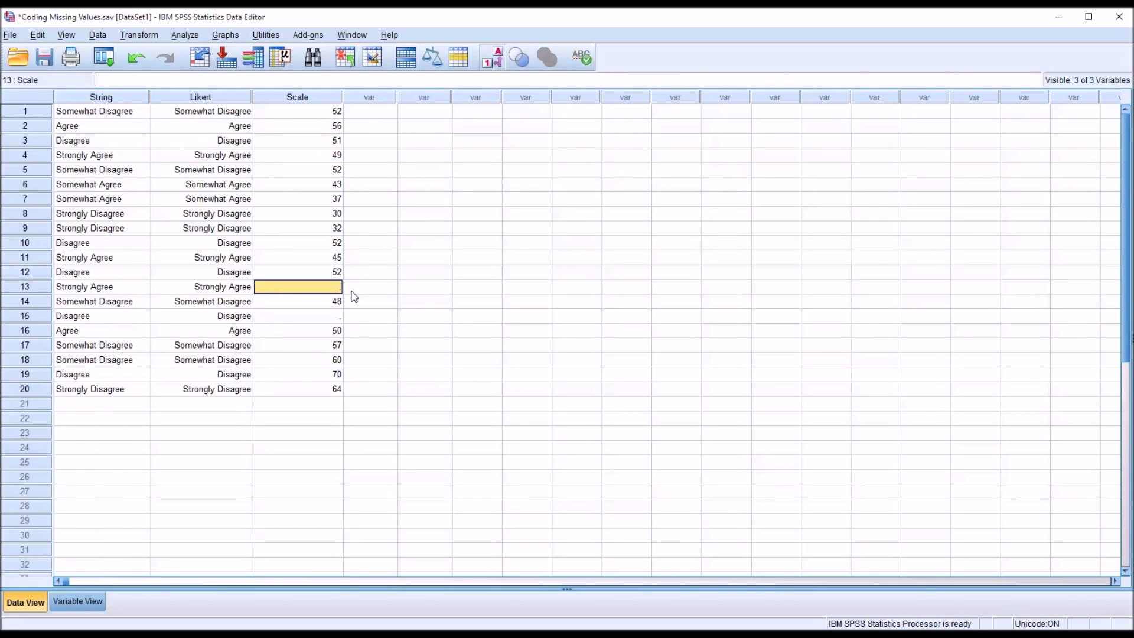
# - Check the emptied Scale cells in rows 13 and 15 and commit the deletion
pyautogui.click(301, 320)
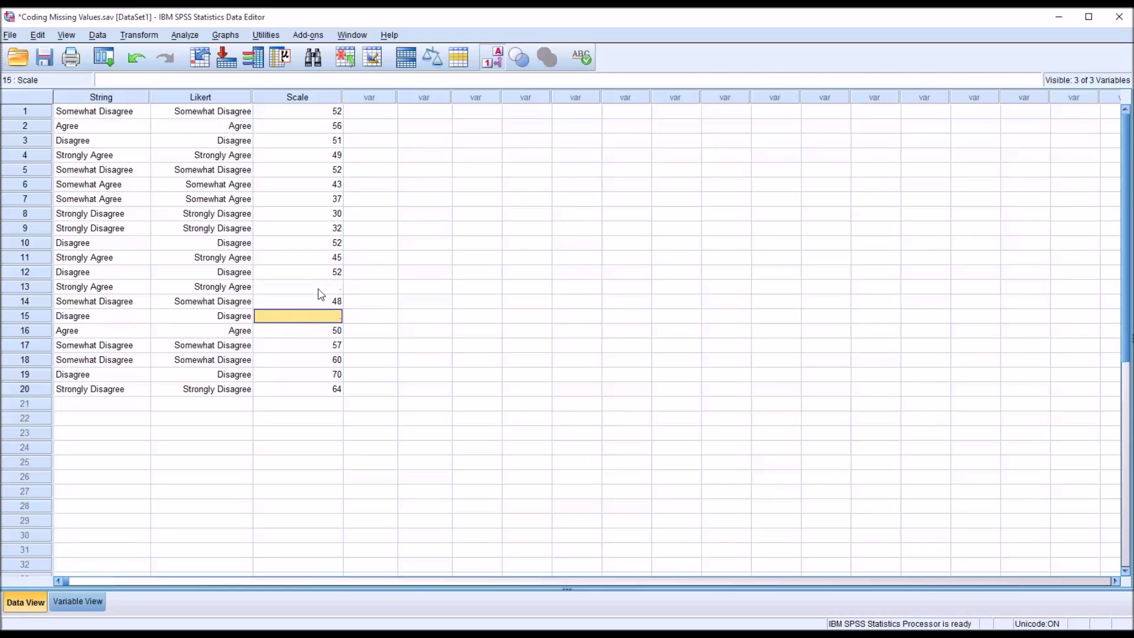
pyautogui.click(310, 288)
pyautogui.click(302, 316)
pyautogui.click(307, 289)
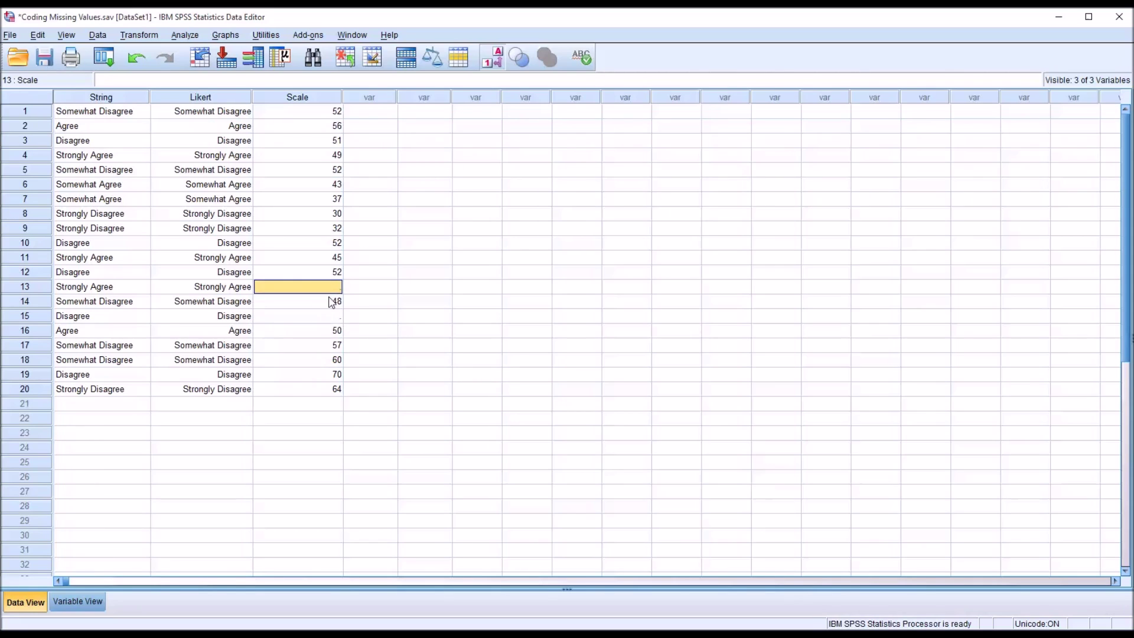
pyautogui.click(358, 113)
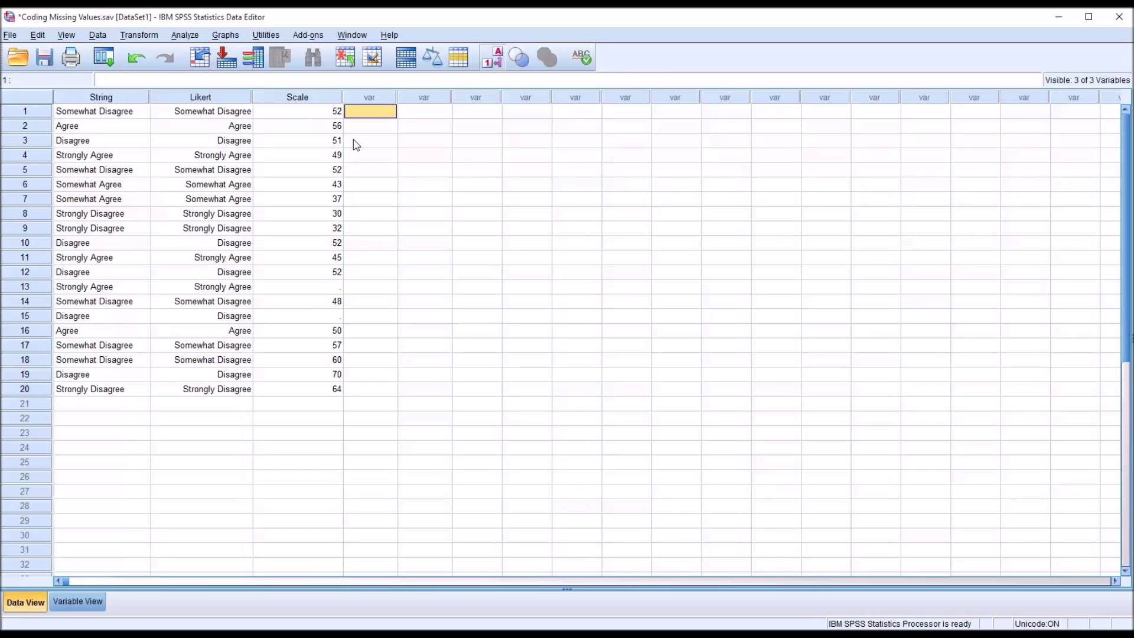
# - Run Frequencies on Scale, getting 18 valid and 2 missing cases, then return to the Data Editor
pyautogui.click(180, 37)
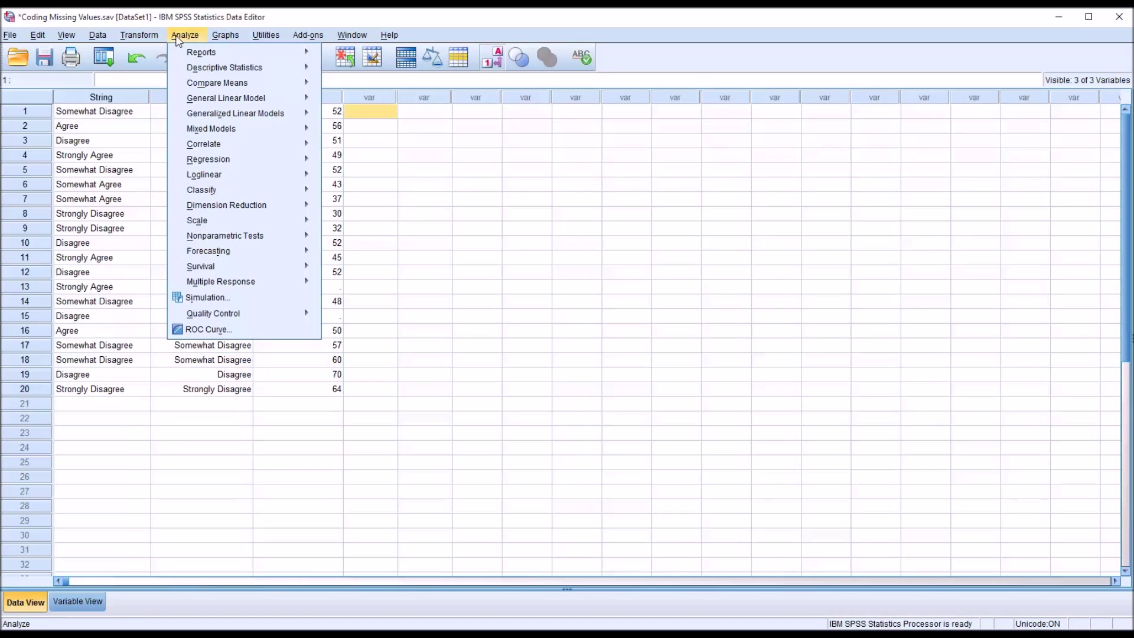
pyautogui.moveTo(213, 72)
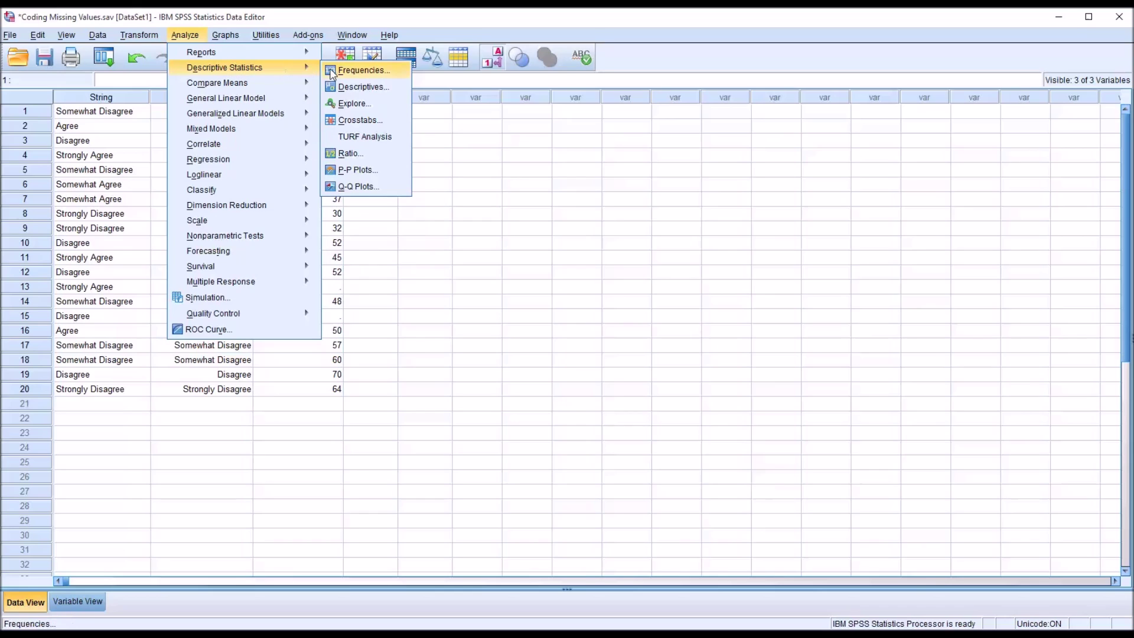
pyautogui.moveTo(278, 83)
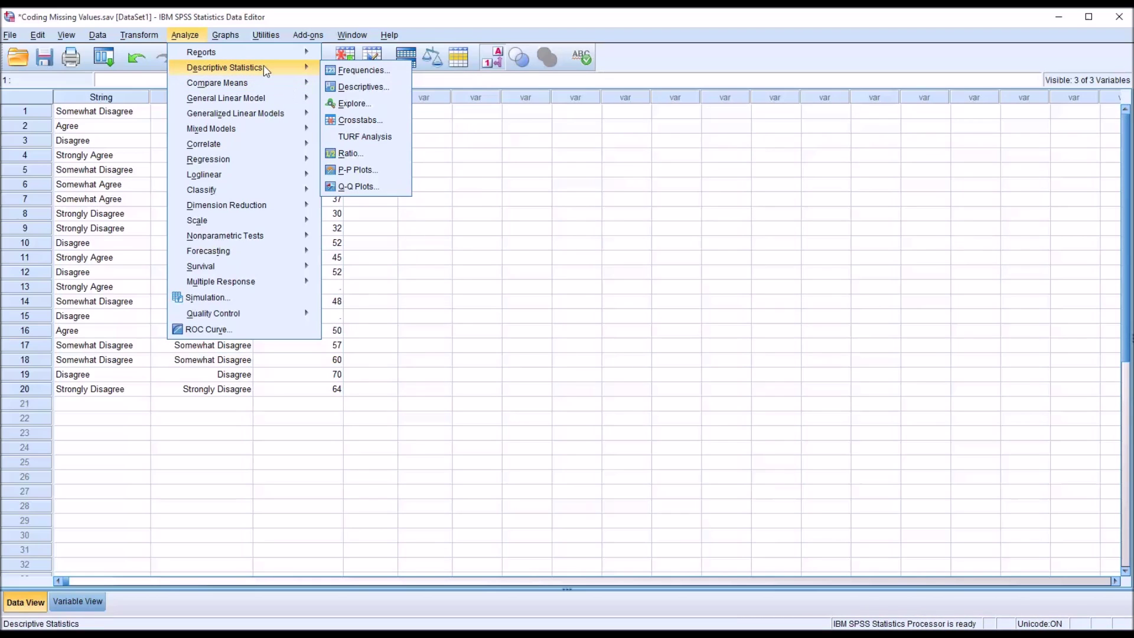
pyautogui.click(350, 70)
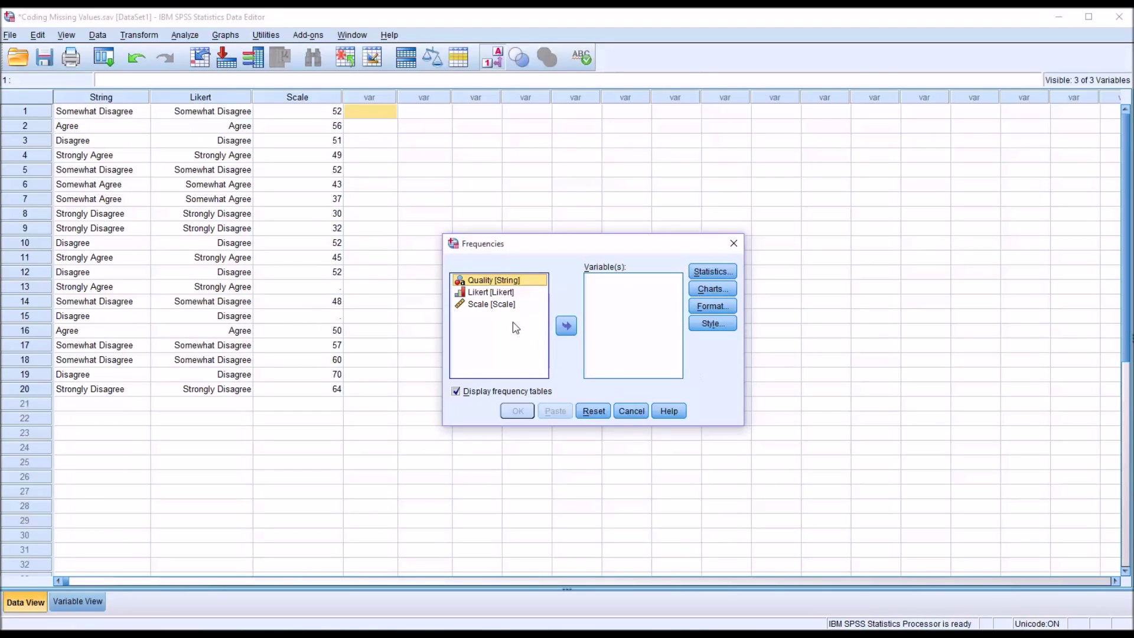
pyautogui.moveTo(485, 305); pyautogui.dragTo(598, 311)
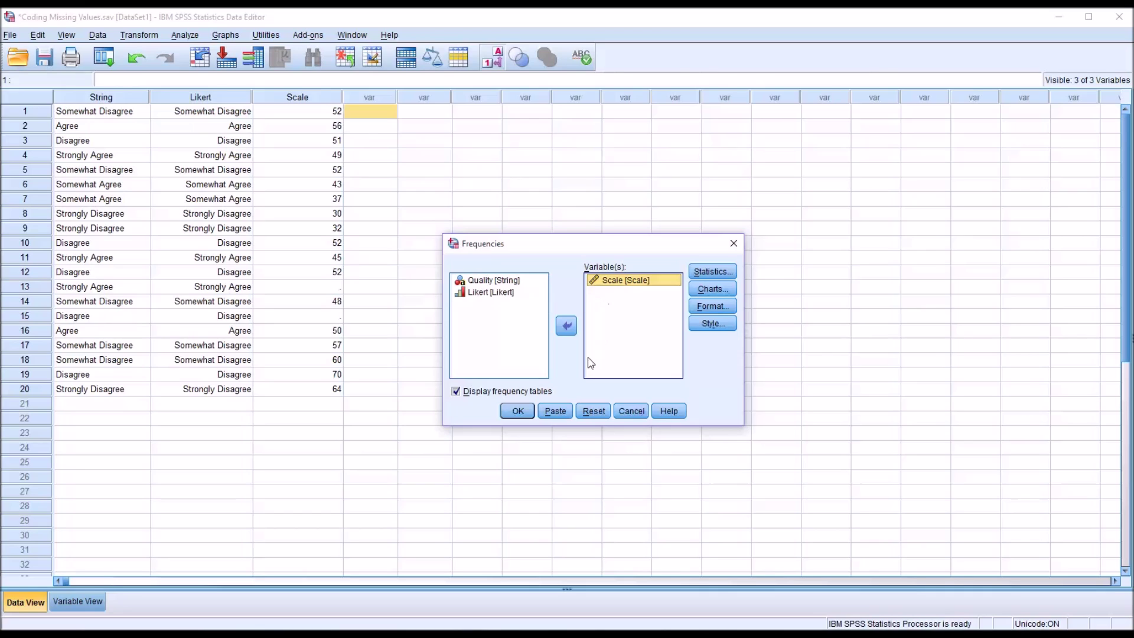
pyautogui.click(515, 412)
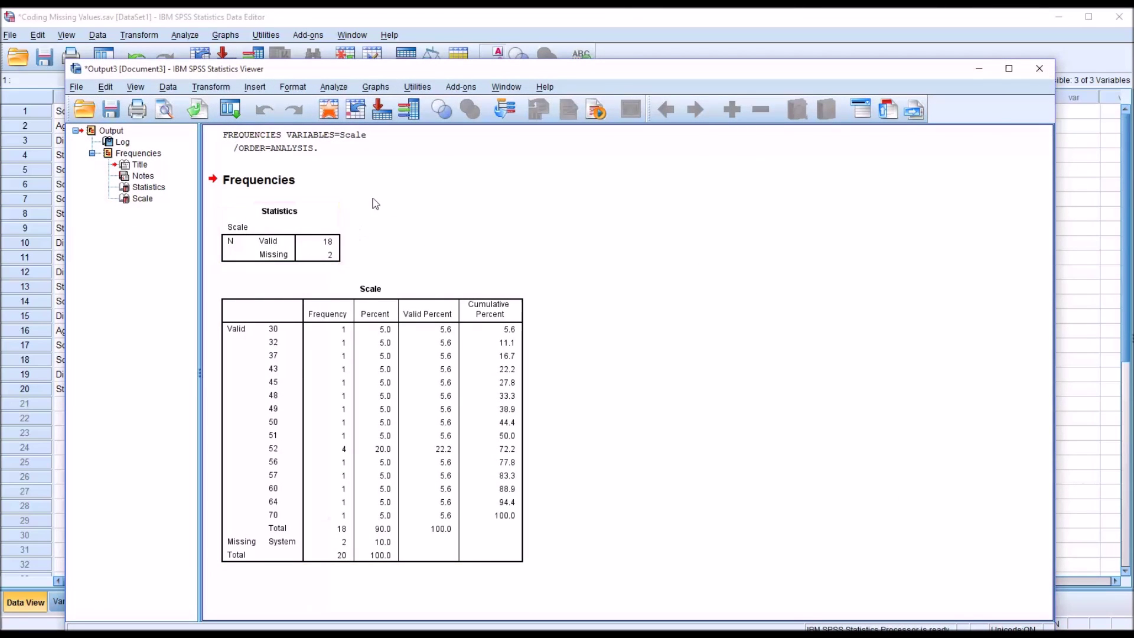
pyautogui.moveTo(423, 73); pyautogui.dragTo(434, 59)
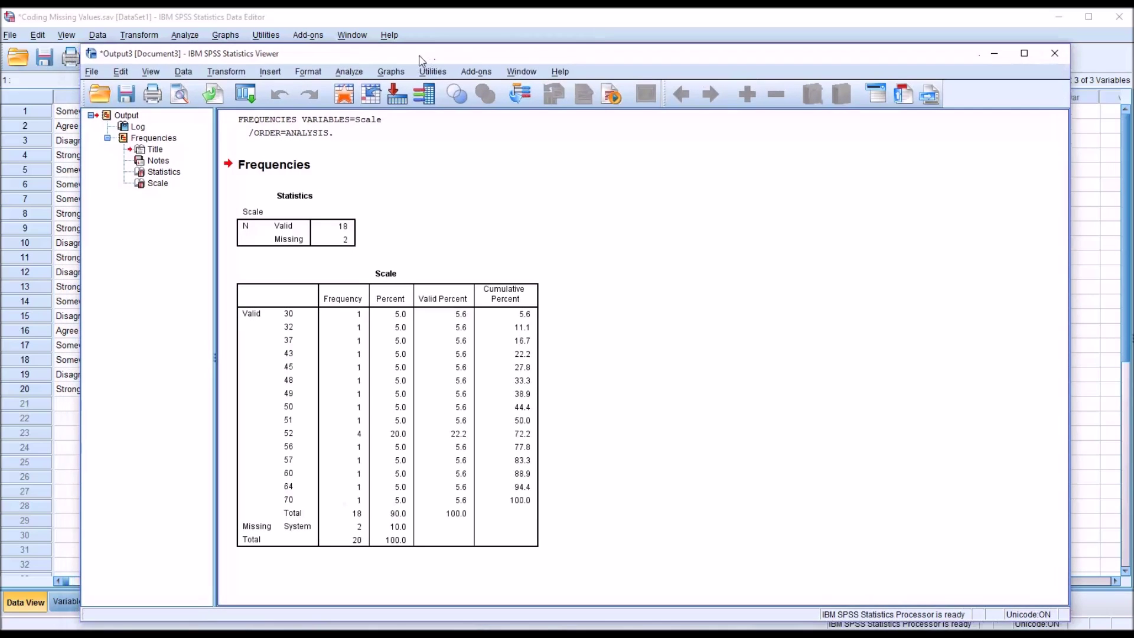
pyautogui.click(425, 22)
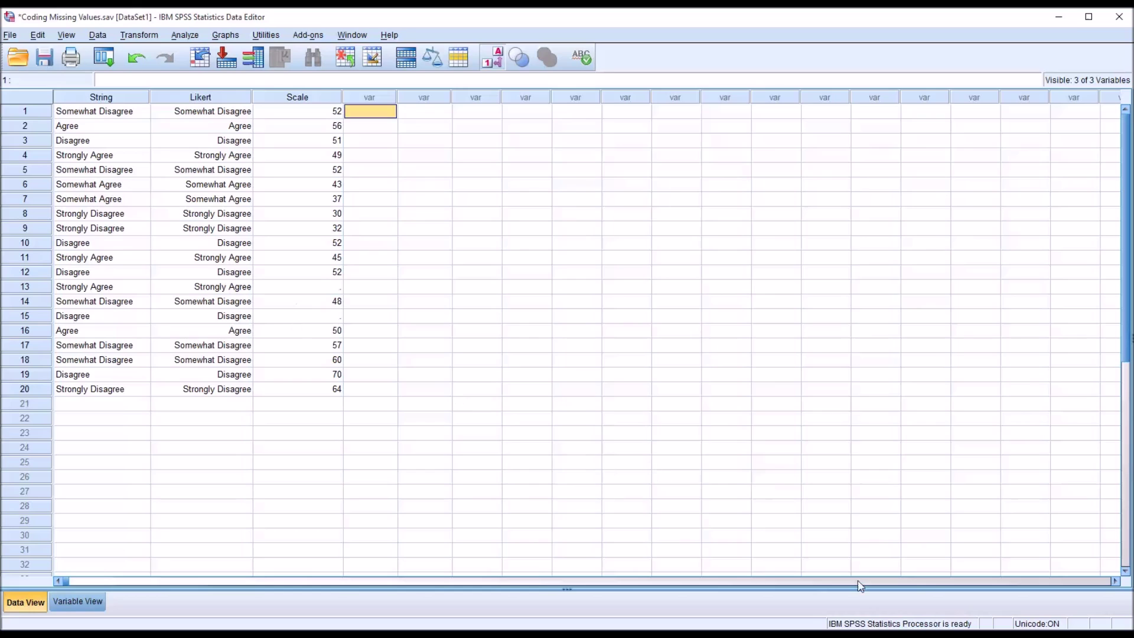
pyautogui.click(307, 288)
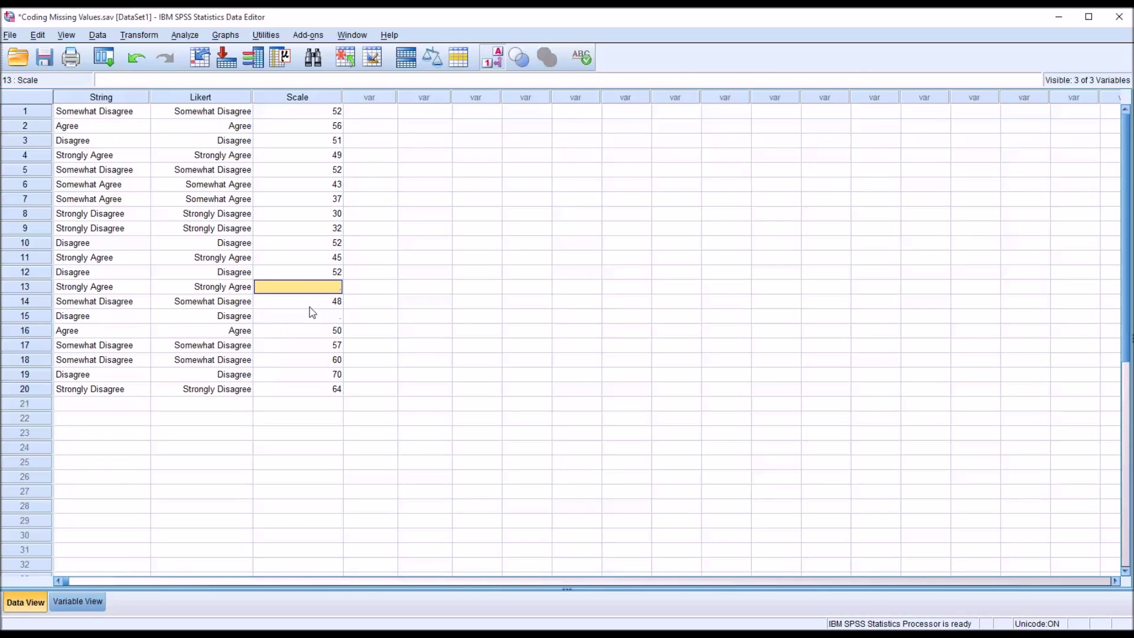
pyautogui.write('-99')
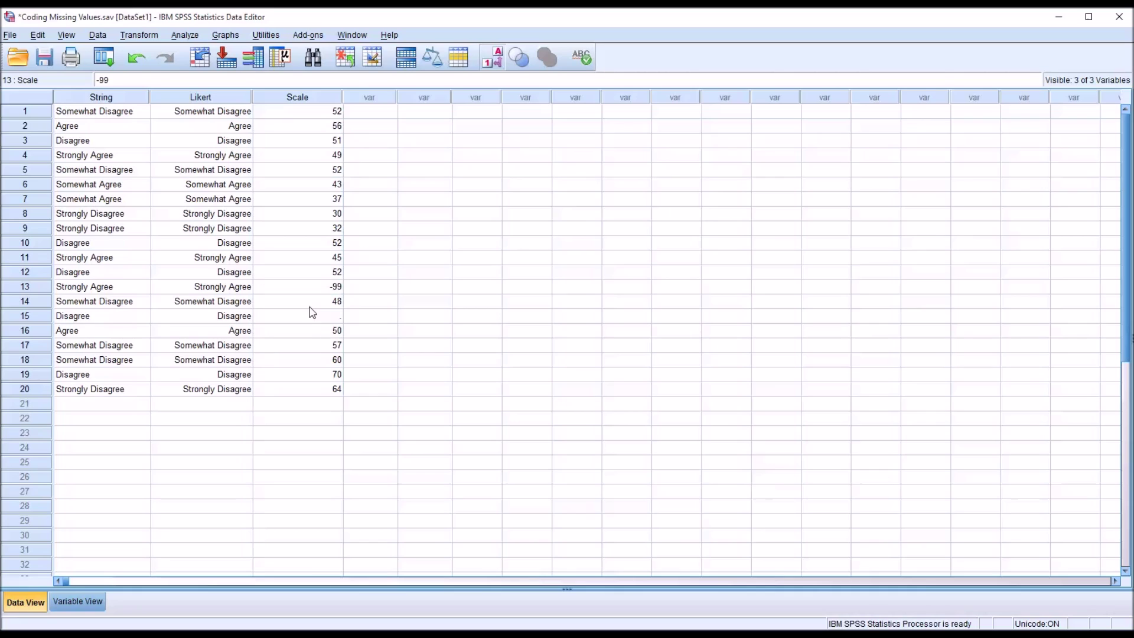
pyautogui.click(305, 319)
pyautogui.write('-99')
pyautogui.click(312, 333)
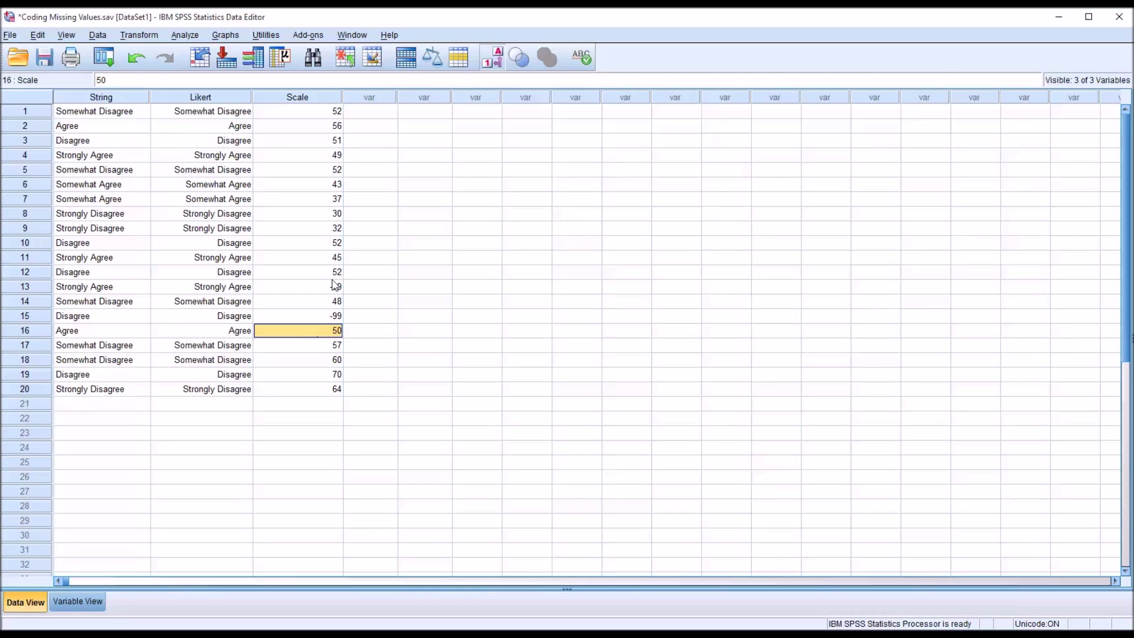
pyautogui.click(201, 36)
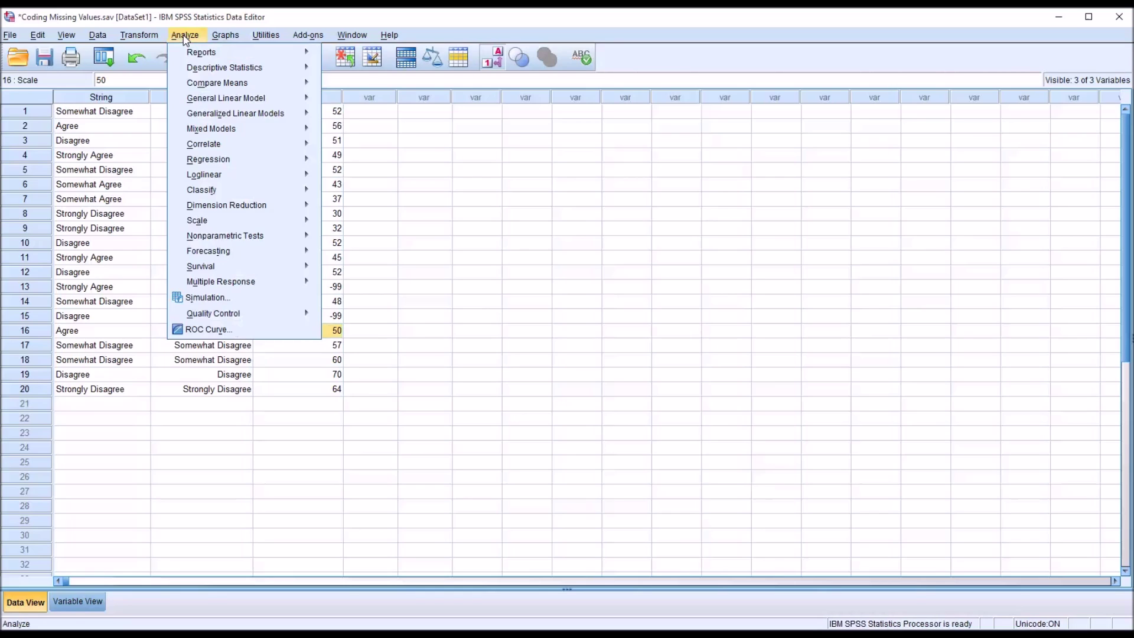
pyautogui.moveTo(304, 80)
pyautogui.moveTo(224, 67)
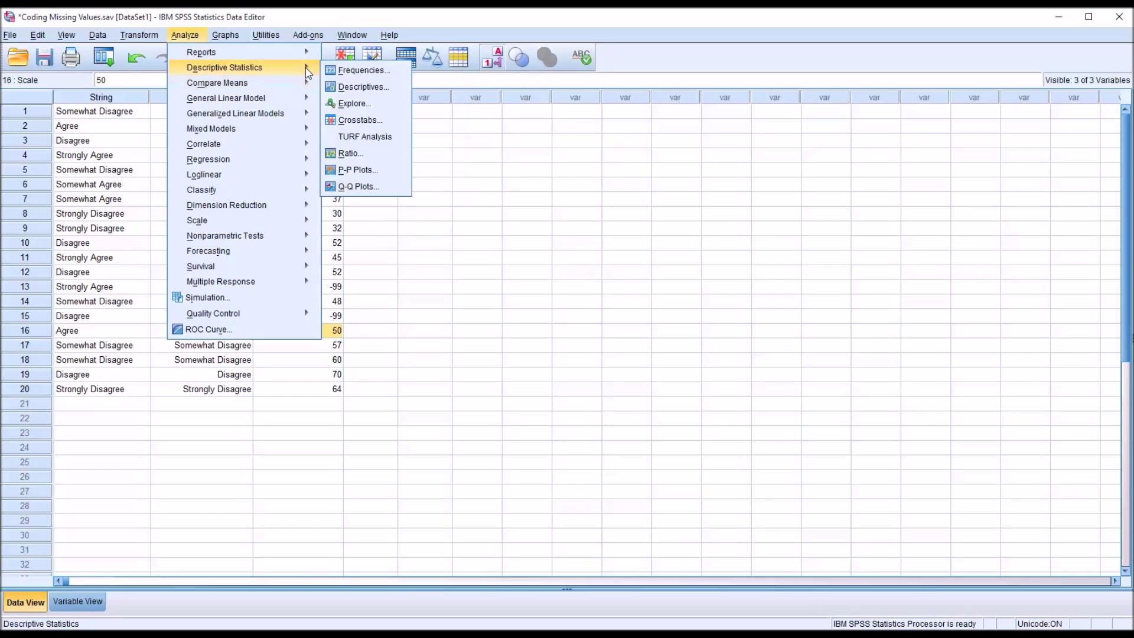
pyautogui.click(342, 70)
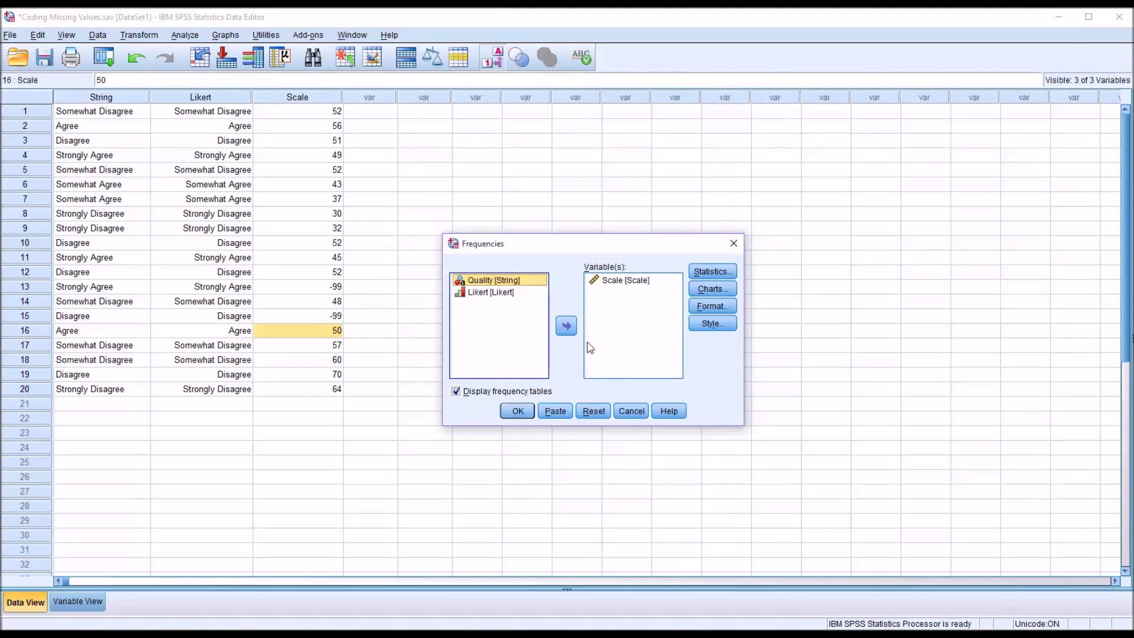
pyautogui.click(516, 412)
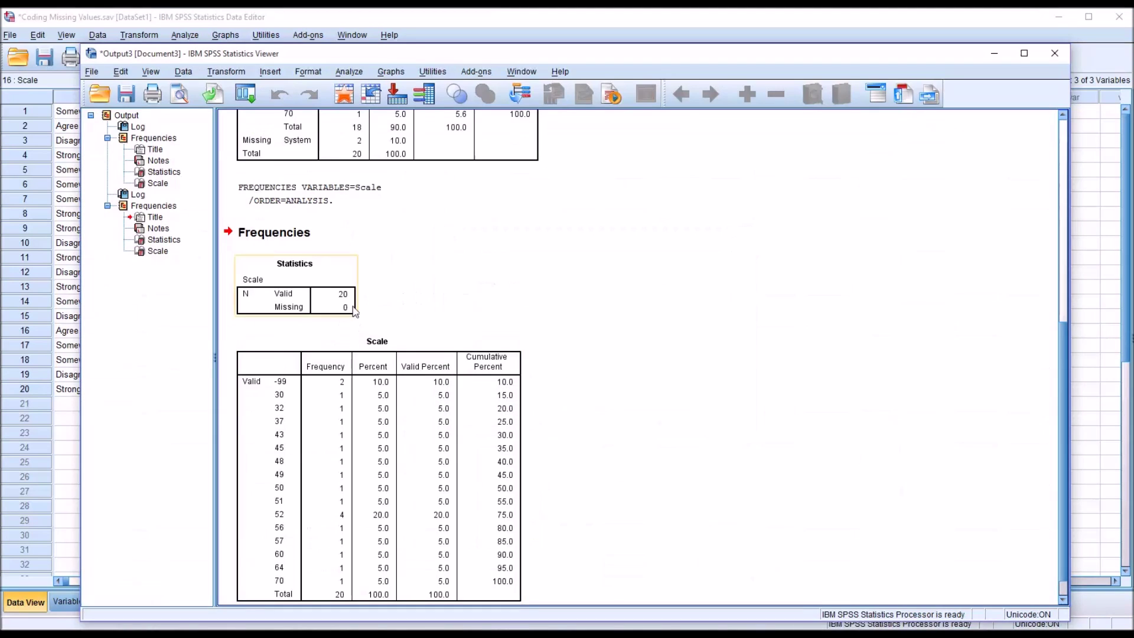
pyautogui.click(406, 26)
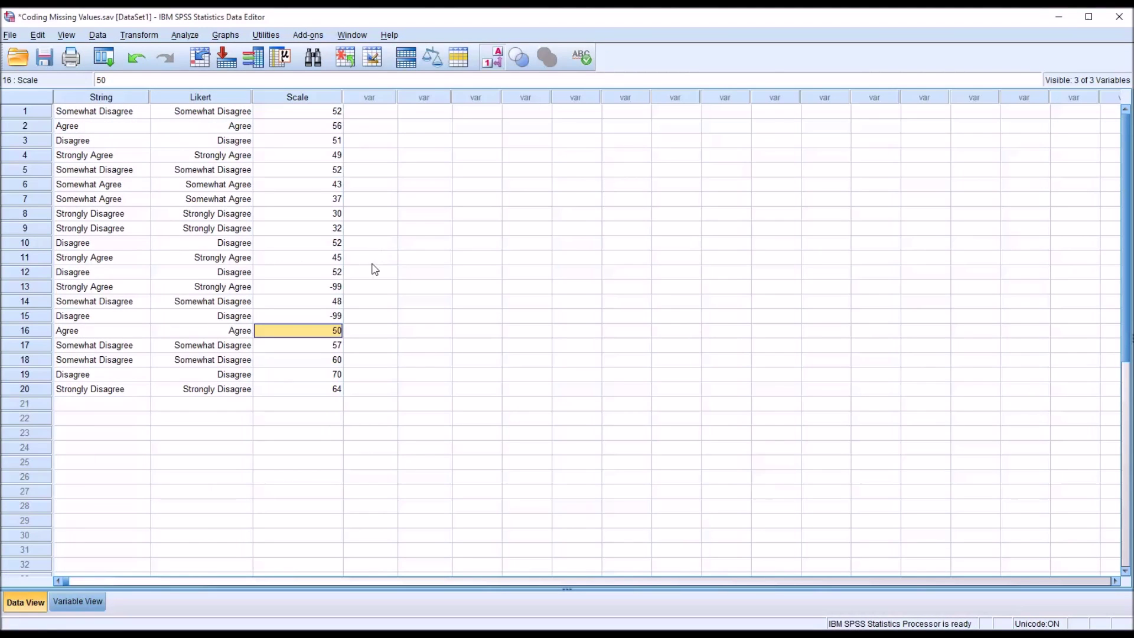
pyautogui.click(320, 319)
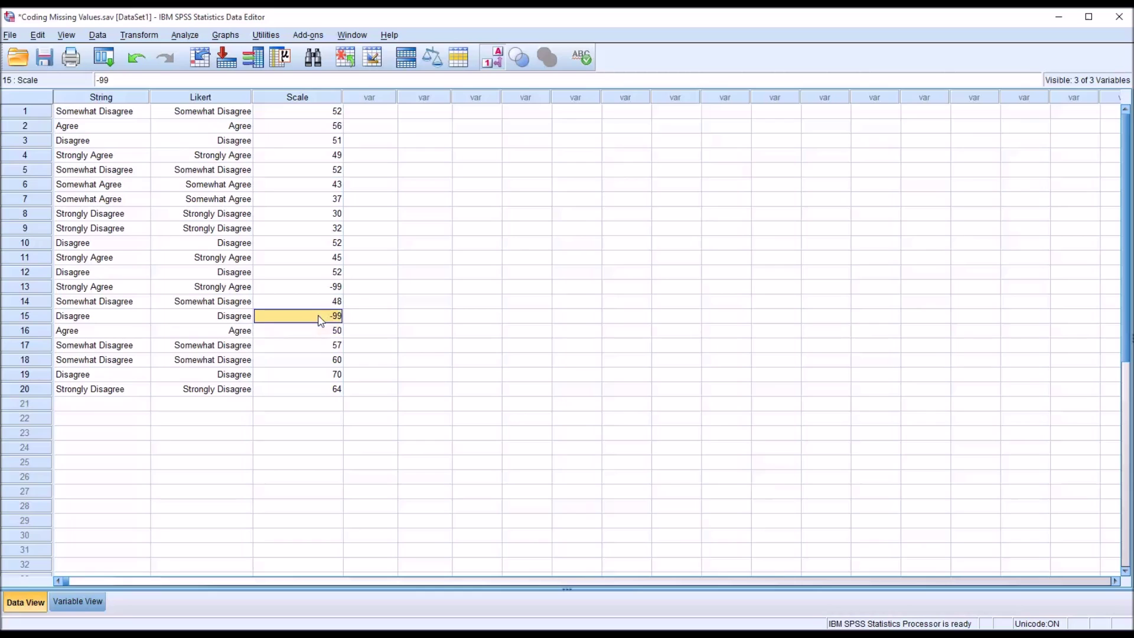
# - In Variable View, open the Missing Values dialog for the Scale variable's Missing cell
pyautogui.click(314, 289)
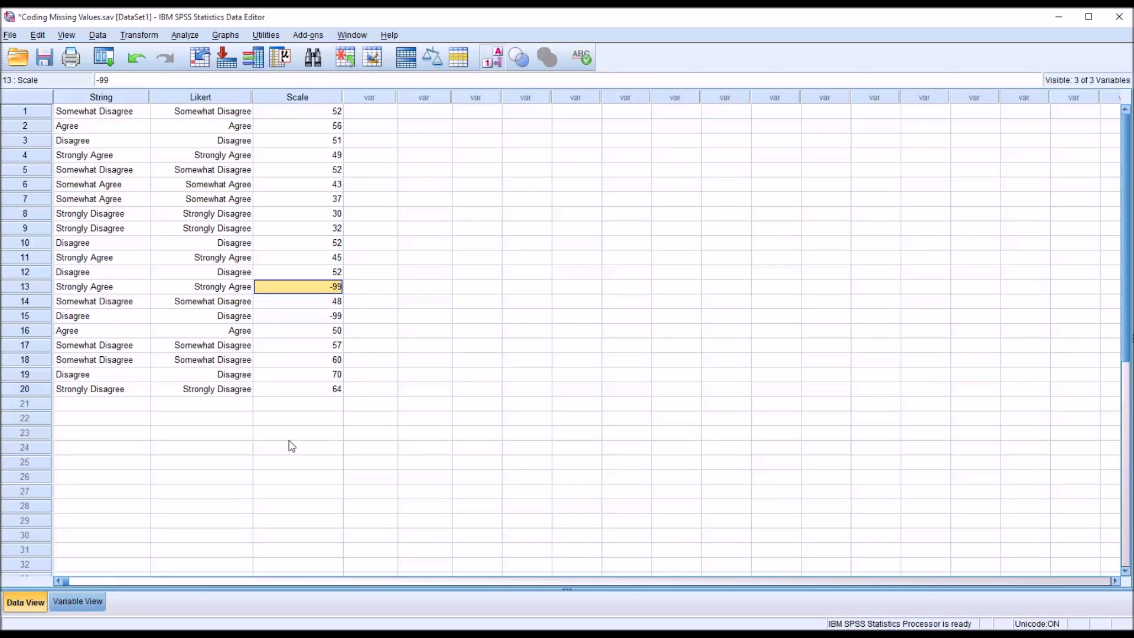
pyautogui.click(90, 601)
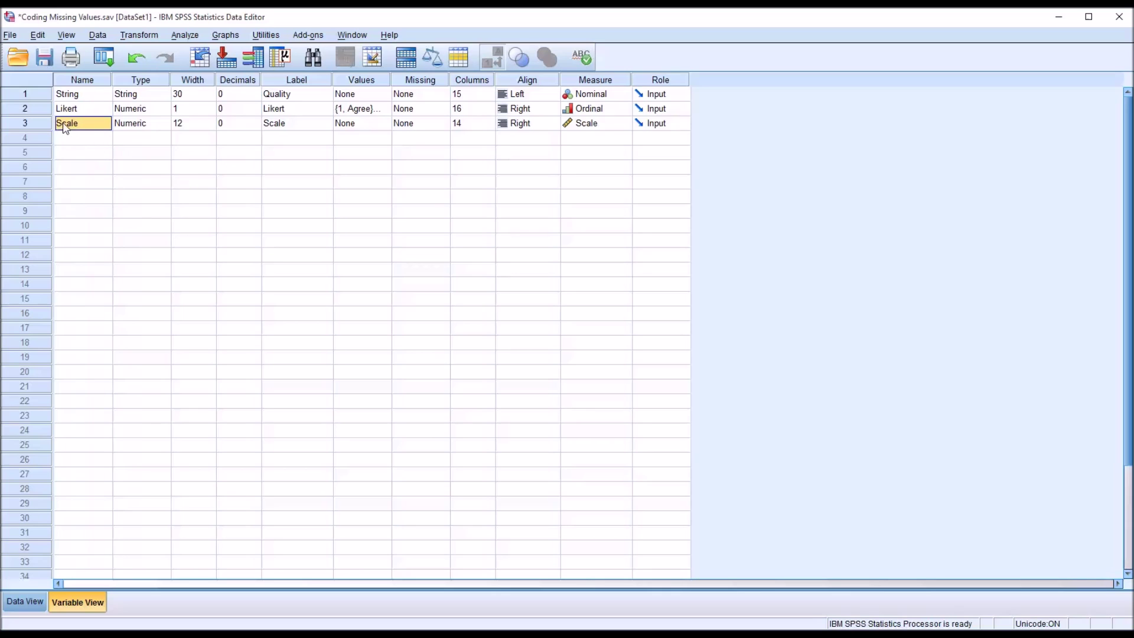
pyautogui.click(41, 125)
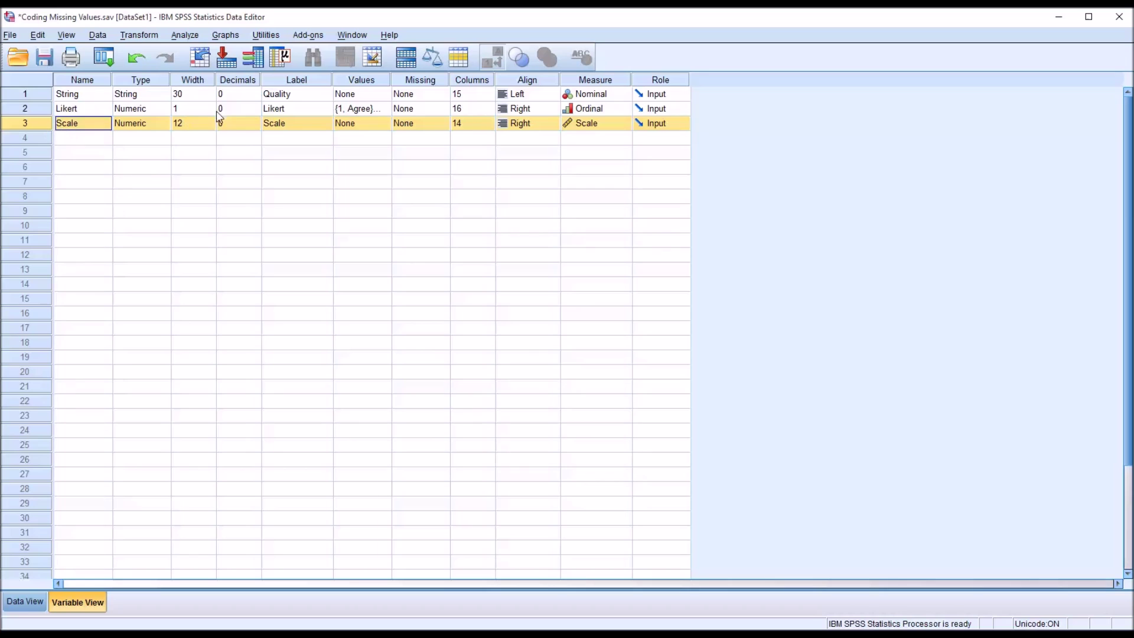
pyautogui.click(436, 127)
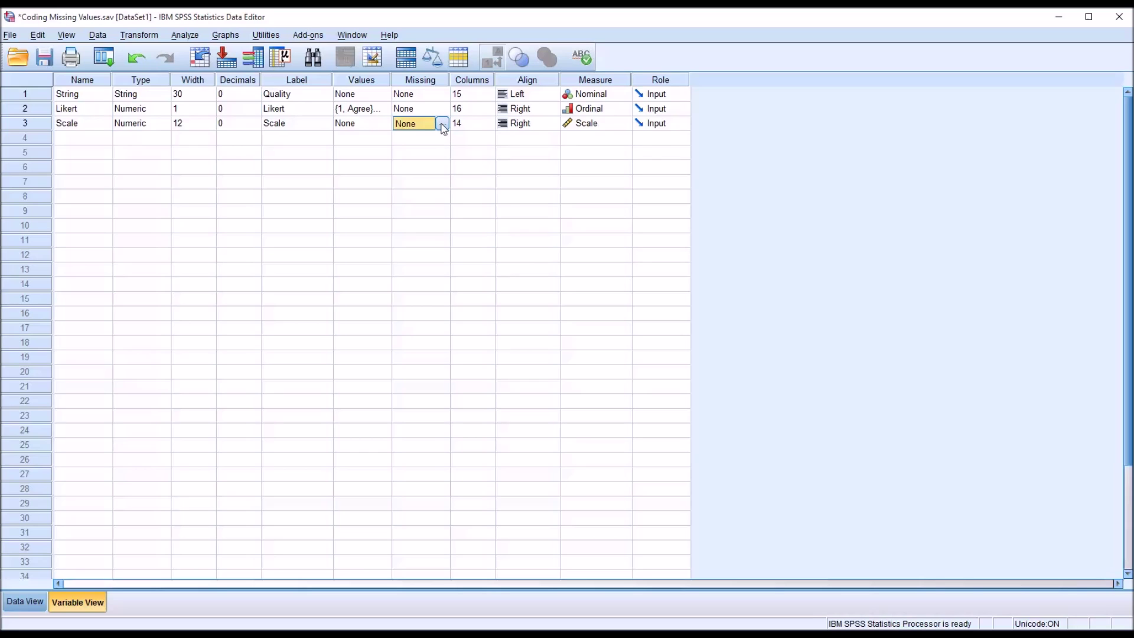
pyautogui.click(441, 124)
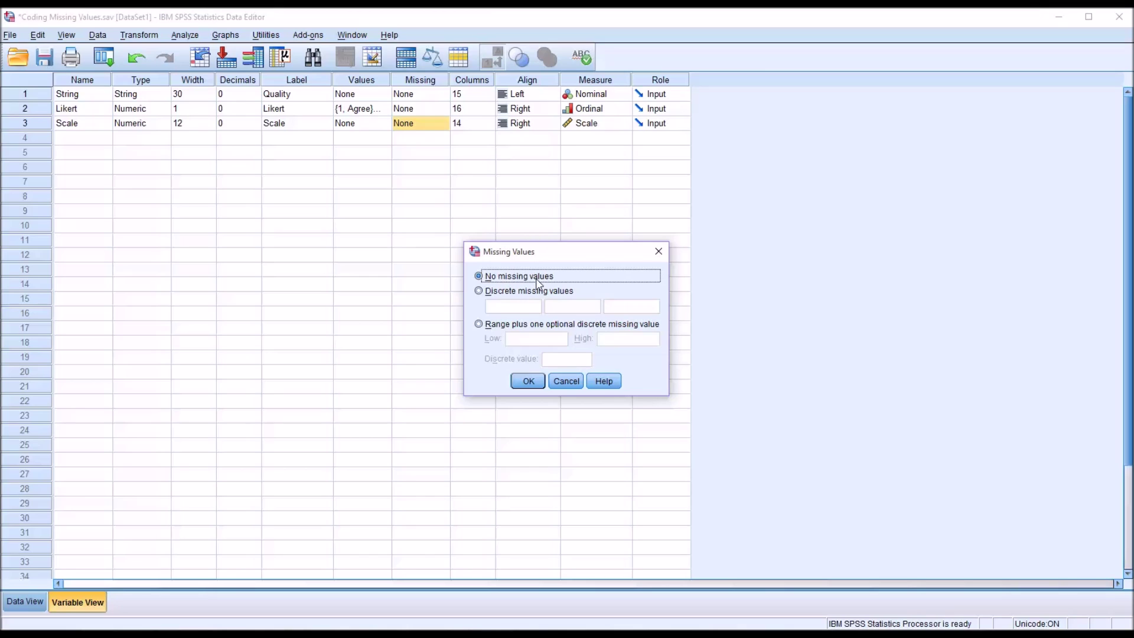
# - Define -99 as a discrete missing value for Scale and confirm the dialog
pyautogui.click(479, 293)
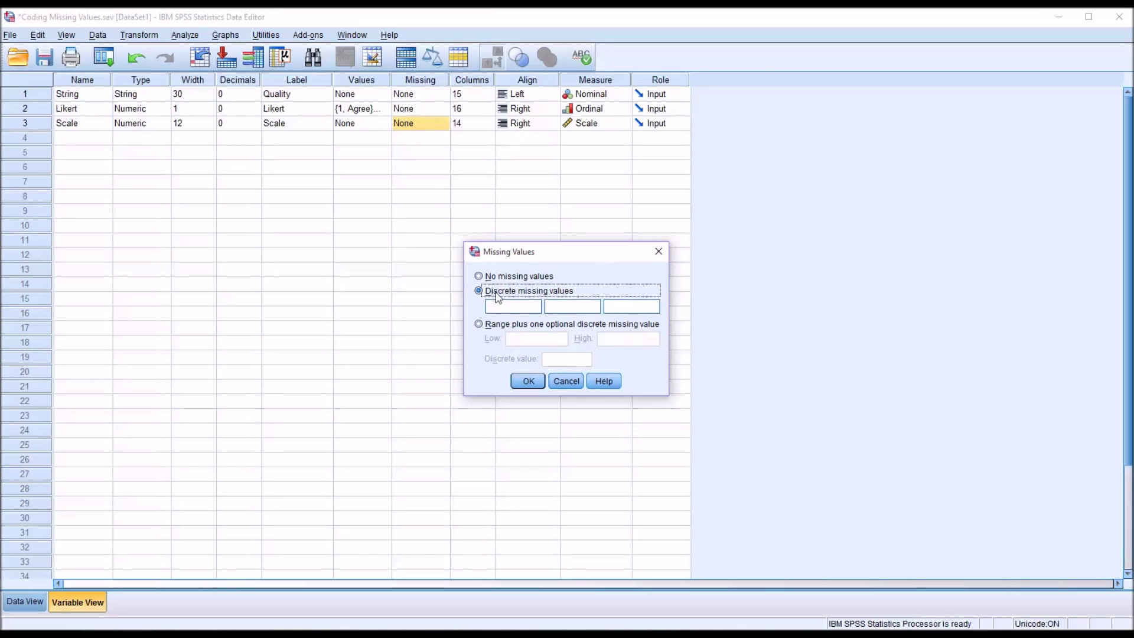
pyautogui.click(479, 325)
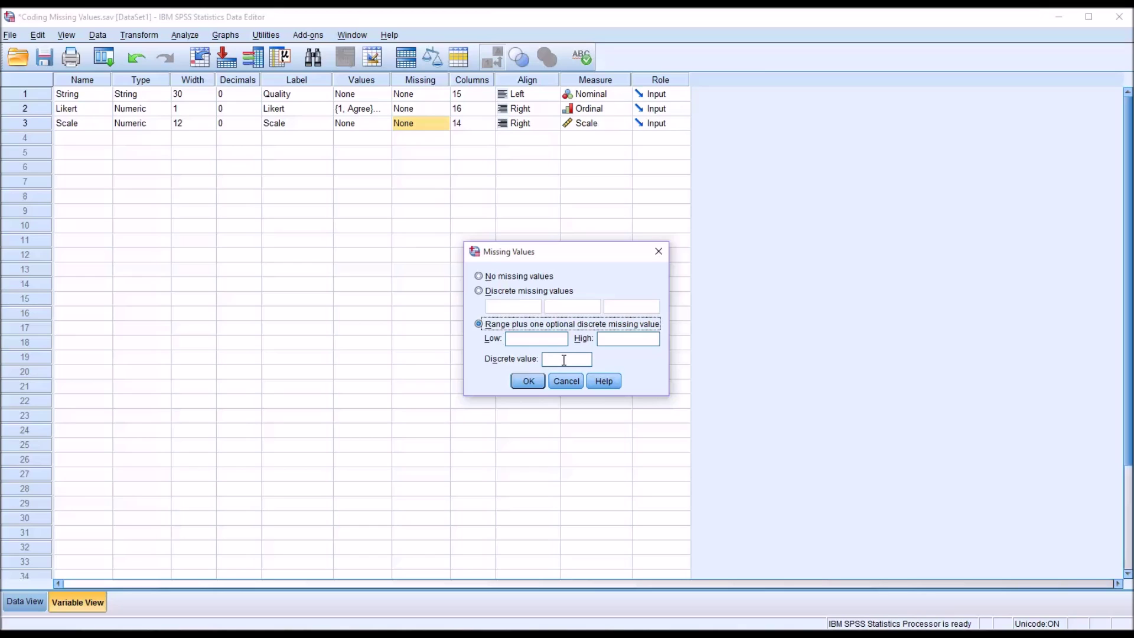
pyautogui.click(479, 291)
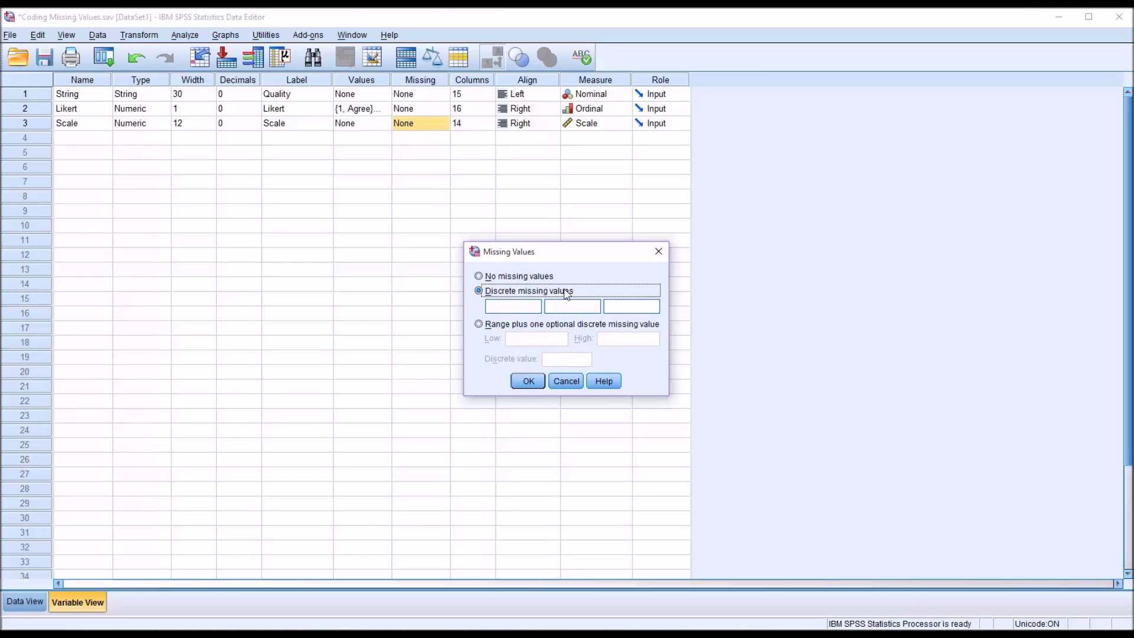
pyautogui.click(517, 305)
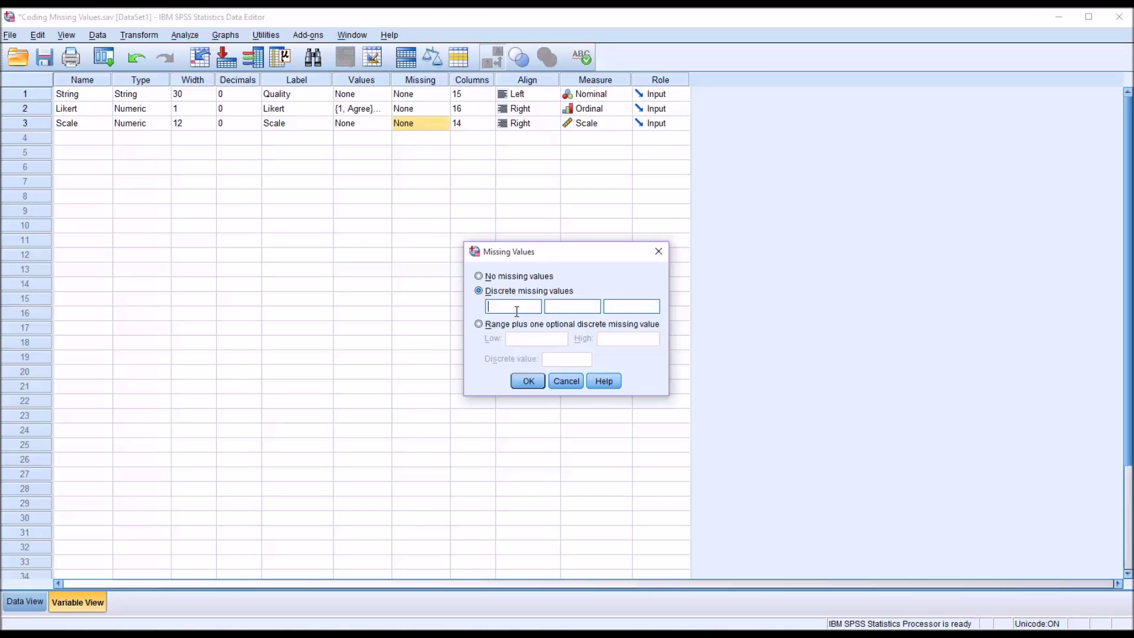
pyautogui.click(528, 381)
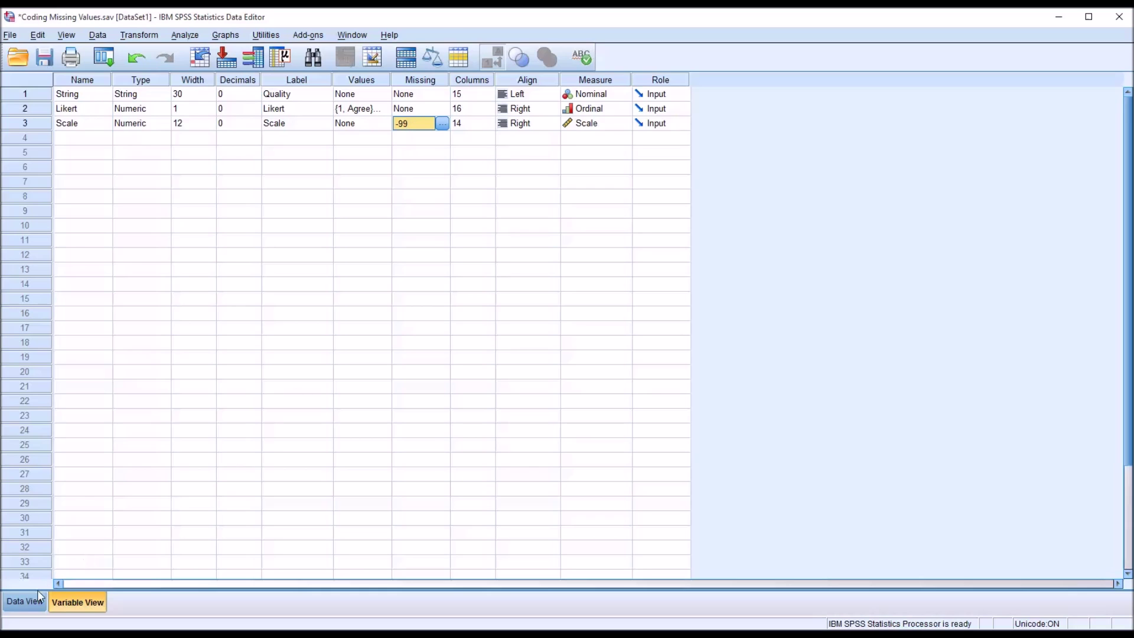
# - Rerun Frequencies on Scale, now listing -99 as missing (2 cases) with 18 valid, then return
pyautogui.click(25, 602)
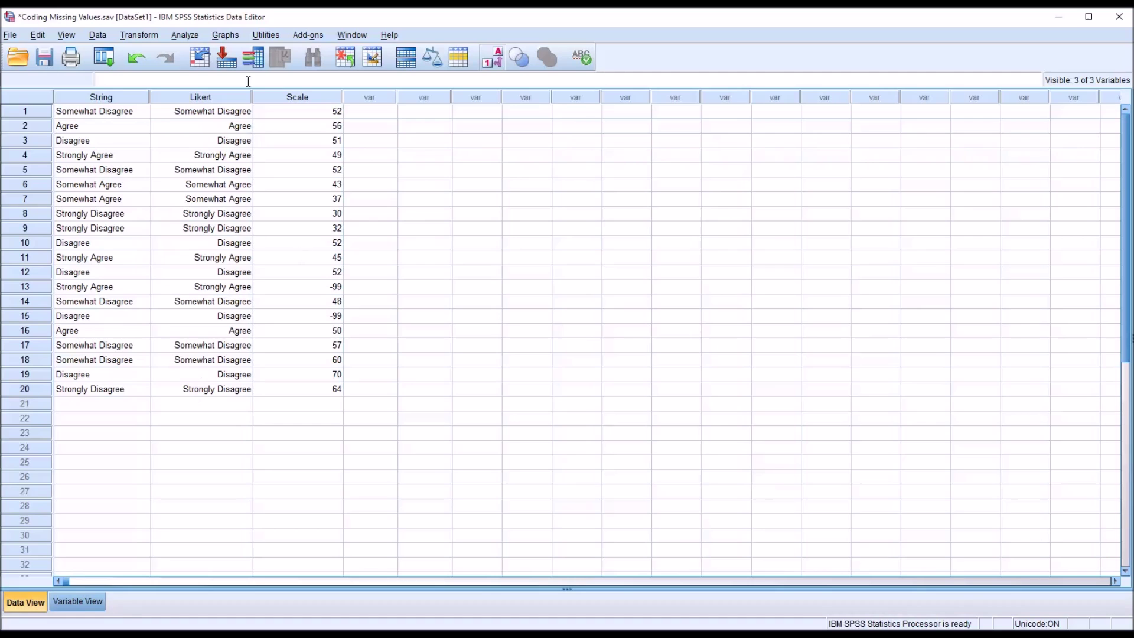
pyautogui.click(192, 38)
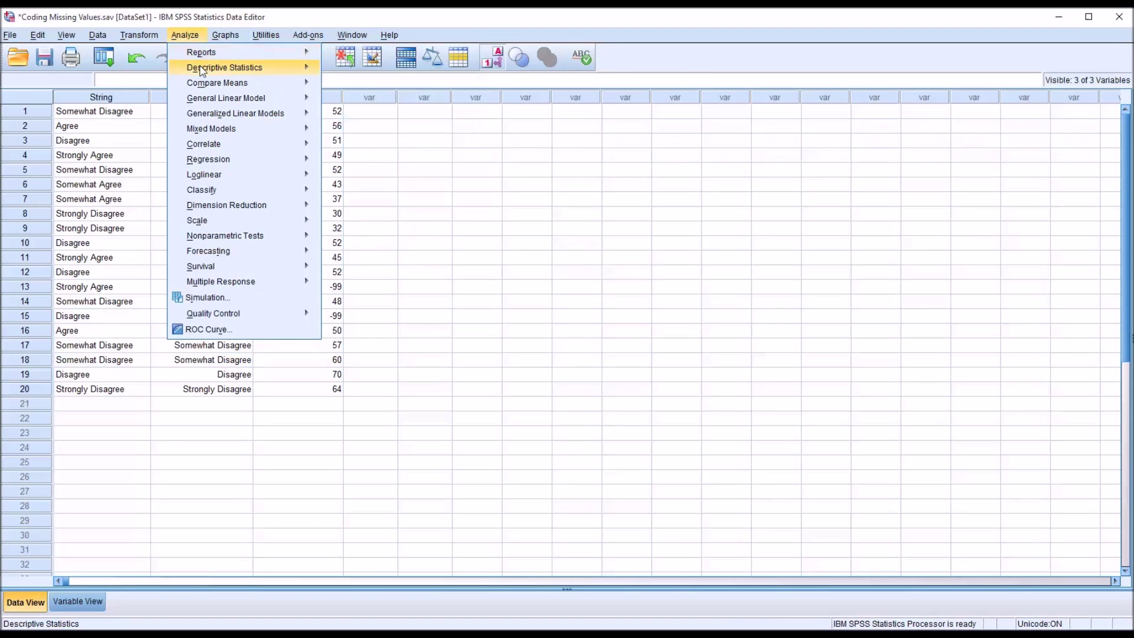
pyautogui.moveTo(232, 69)
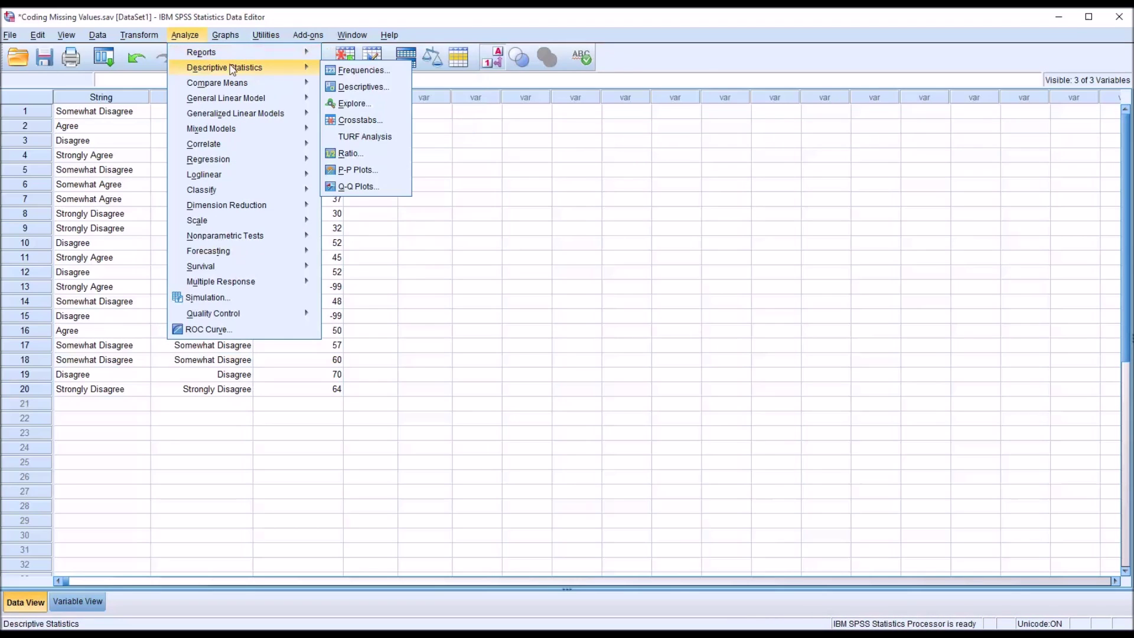
pyautogui.click(354, 69)
pyautogui.click(517, 411)
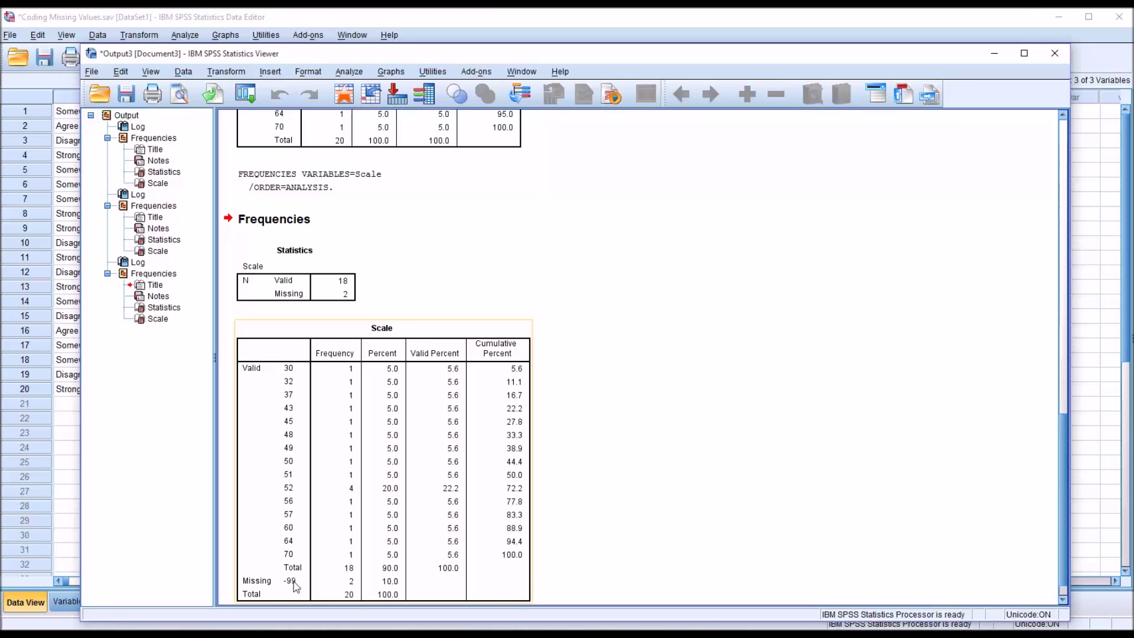
pyautogui.click(652, 593)
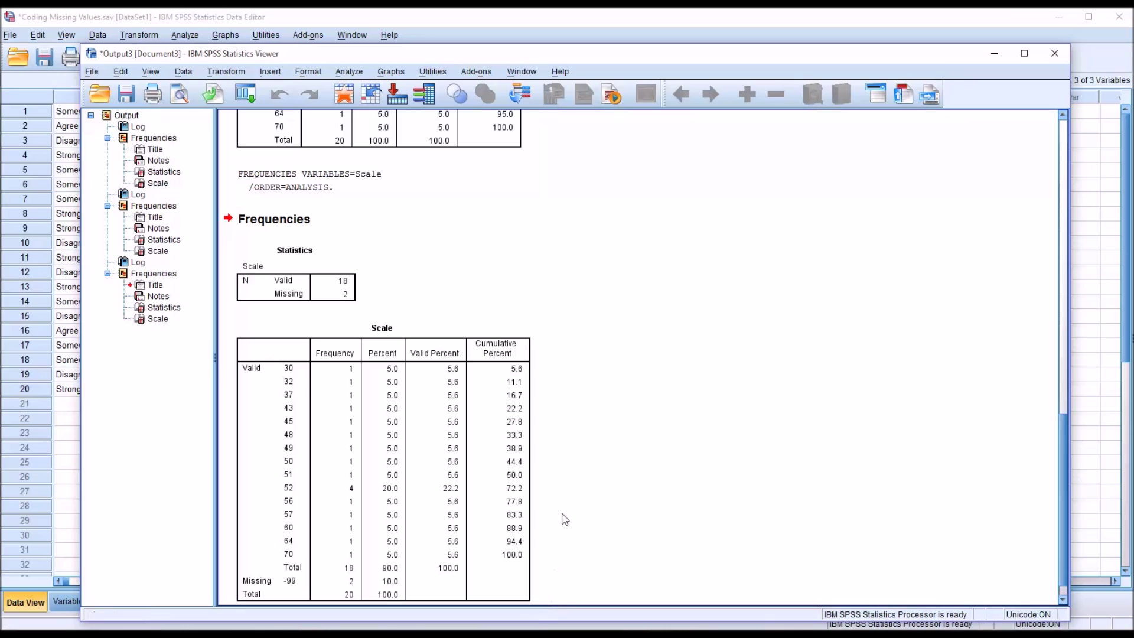
pyautogui.click(454, 24)
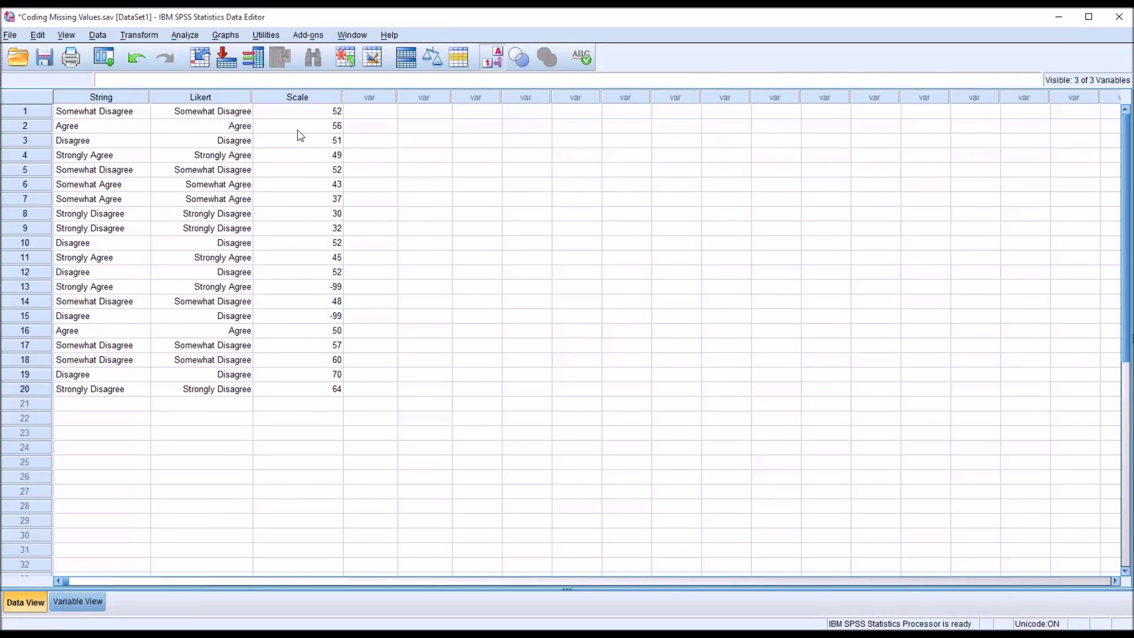
# - Enter -1 in the Scale cells of rows 19 and 20
pyautogui.click(292, 288)
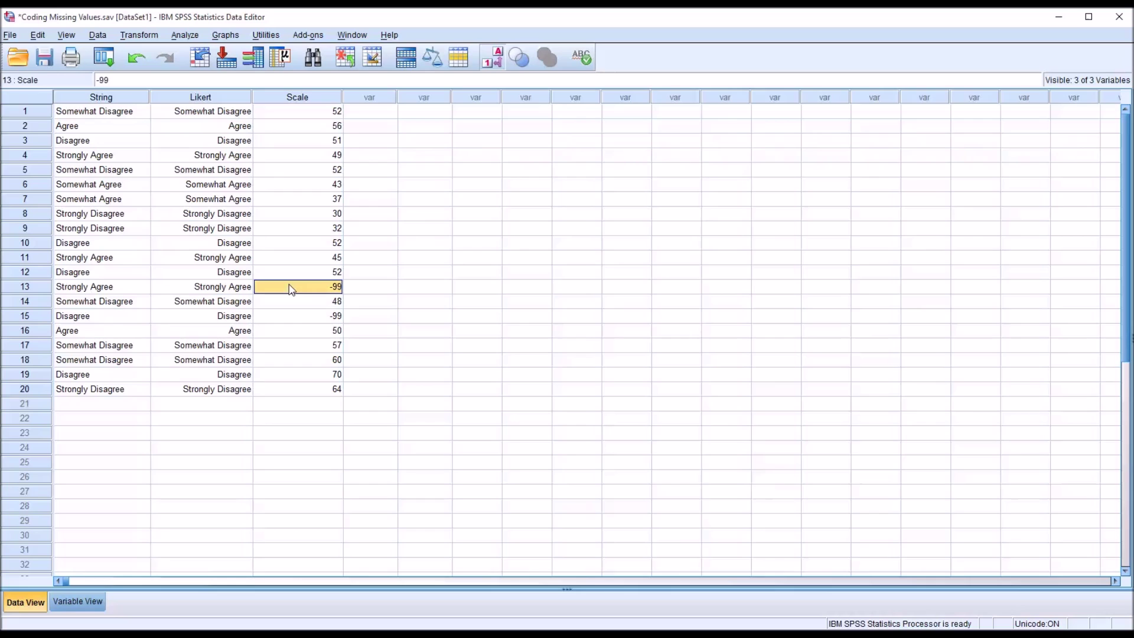
pyautogui.click(298, 319)
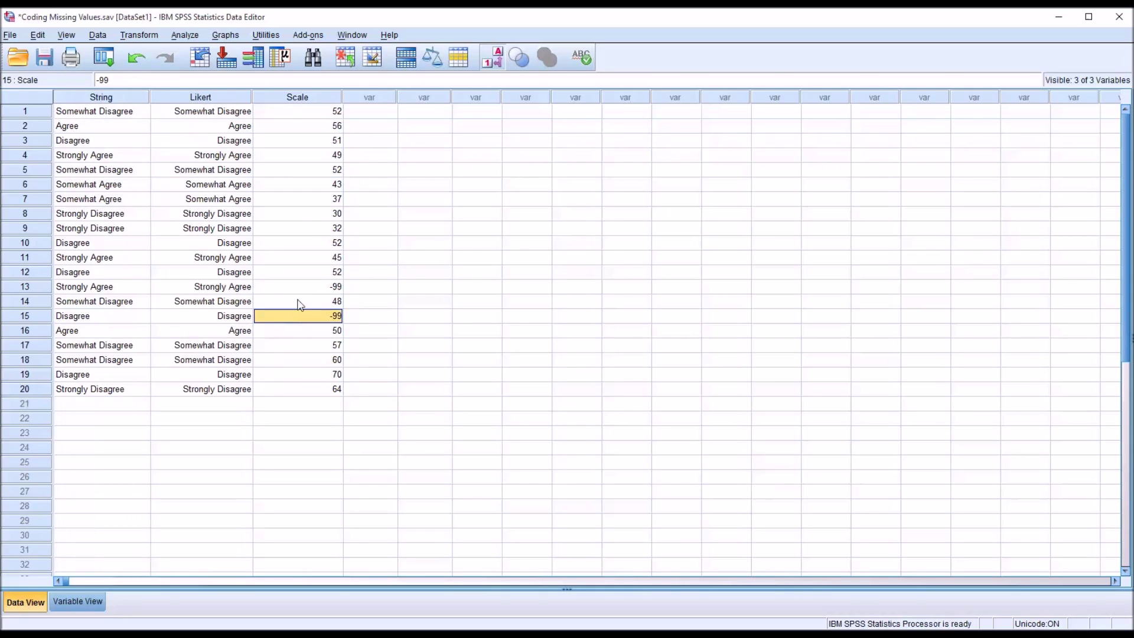
pyautogui.click(299, 286)
pyautogui.click(297, 322)
pyautogui.click(299, 378)
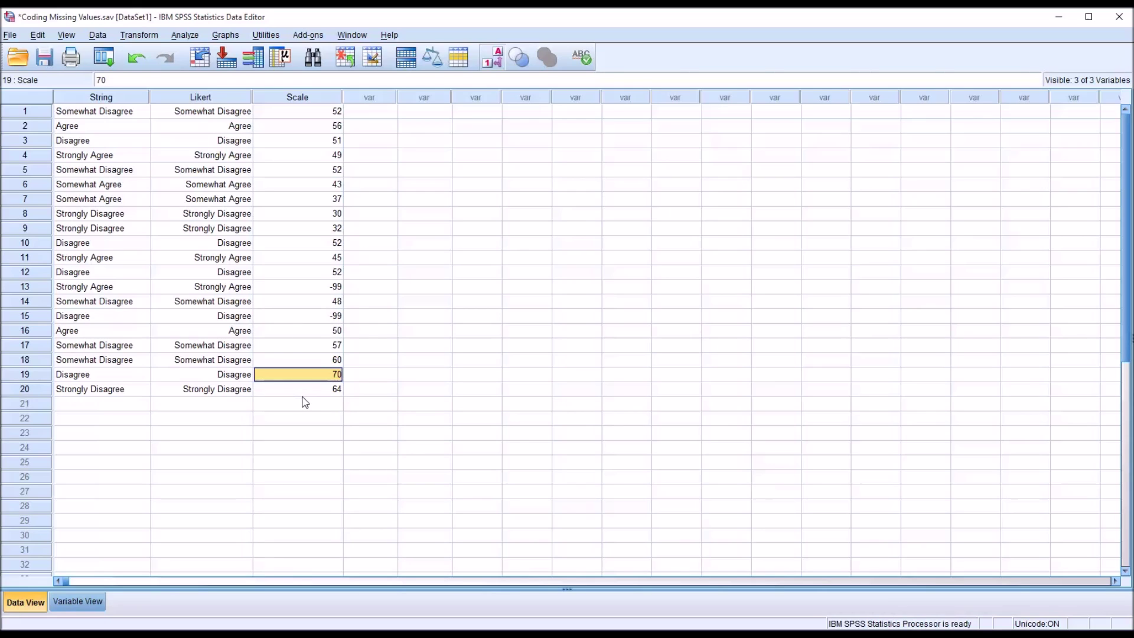
pyautogui.write('-1')
pyautogui.press('Return')
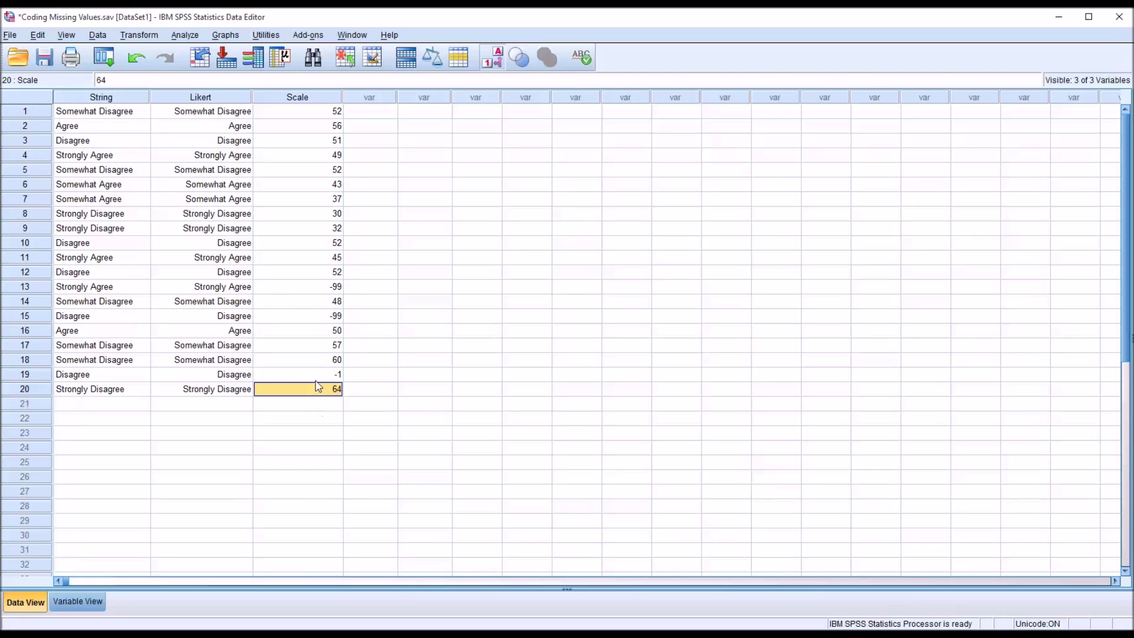
pyautogui.write('-1')
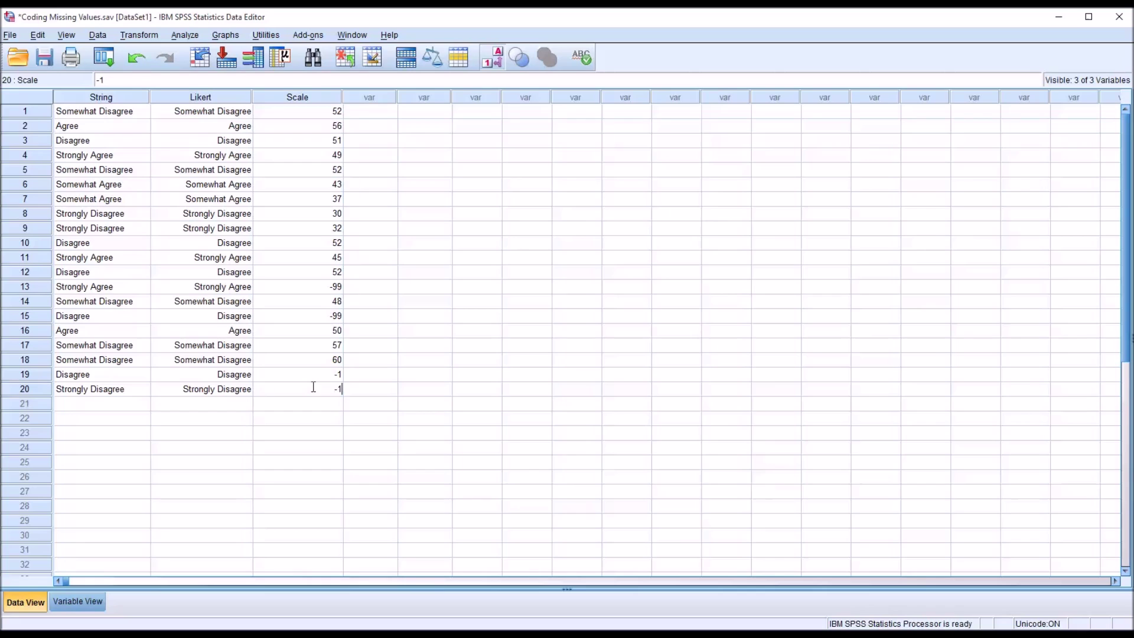
pyautogui.press('Return')
# - Check the new -1 entries and the -99 cell, then switch to Variable View
pyautogui.click(314, 388)
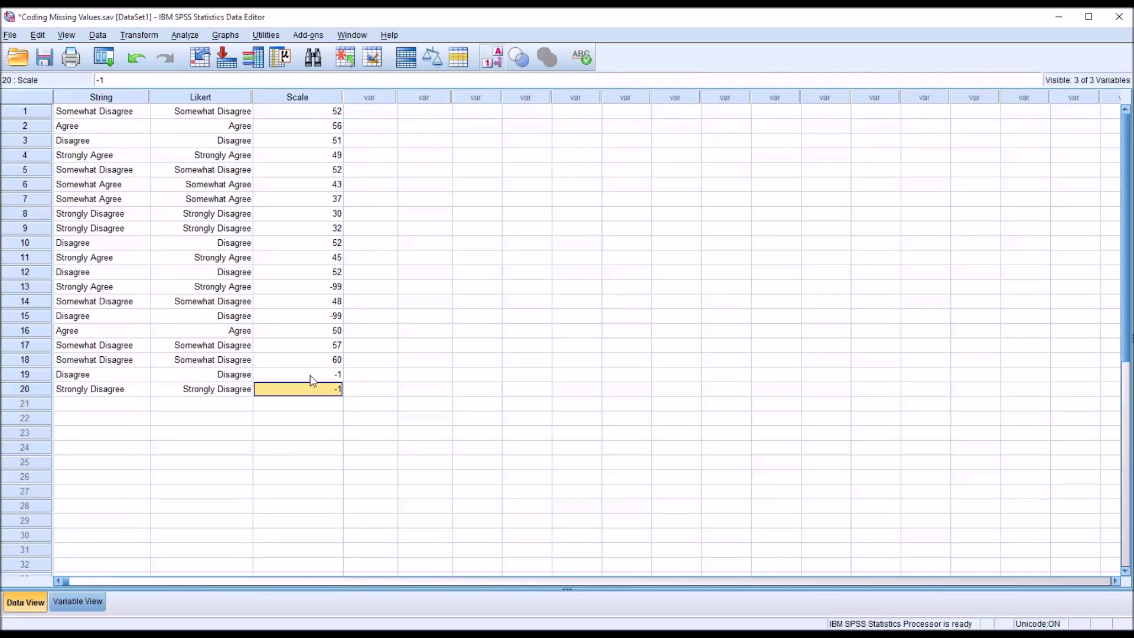
pyautogui.click(310, 375)
pyautogui.click(310, 386)
pyautogui.click(310, 376)
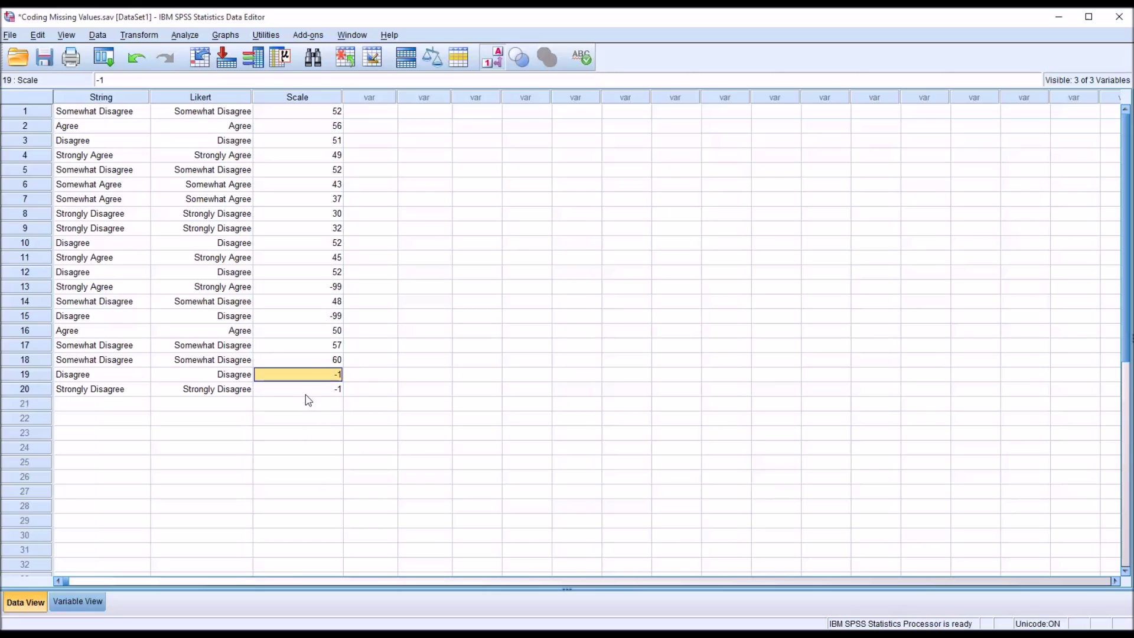
pyautogui.click(306, 319)
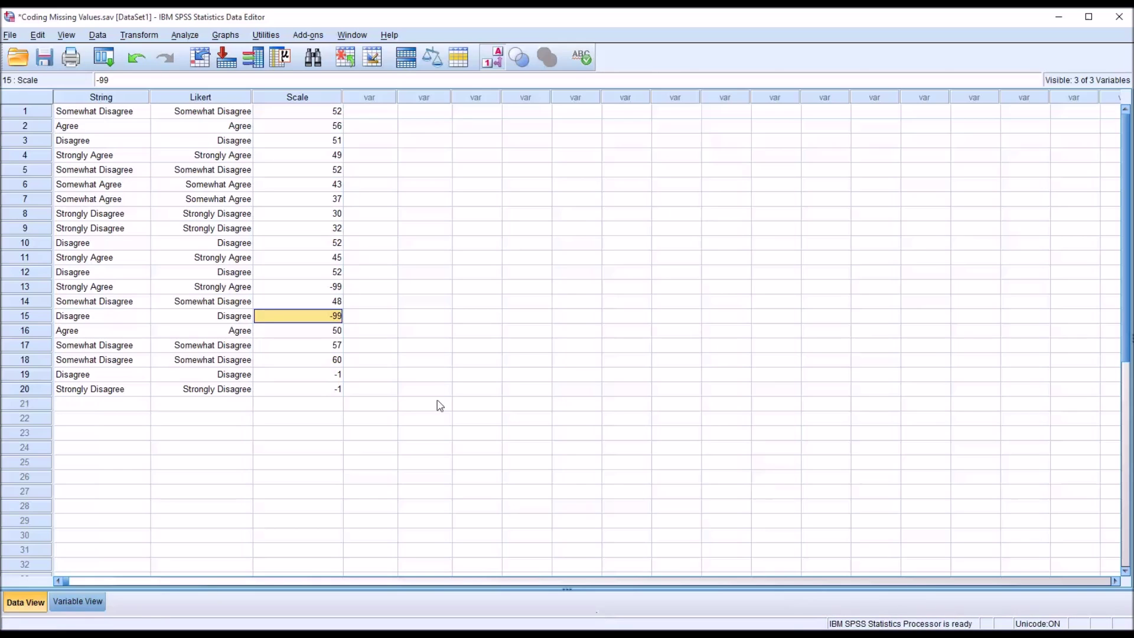
pyautogui.click(88, 605)
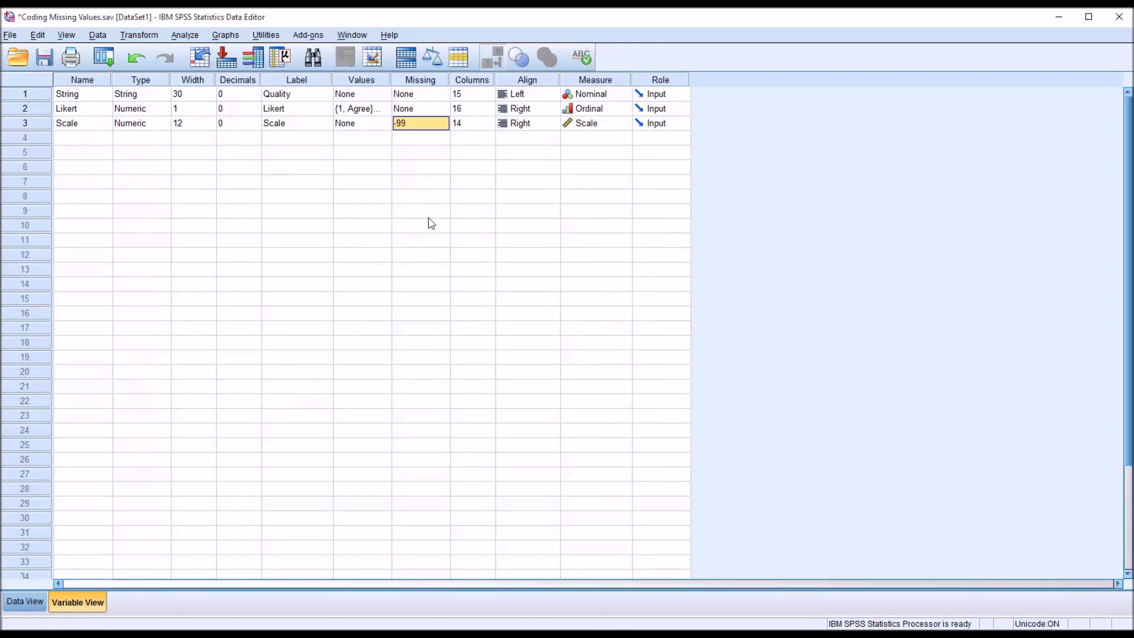
# - Add -1 as a second discrete missing value for Scale alongside -99
pyautogui.click(432, 124)
pyautogui.click(441, 124)
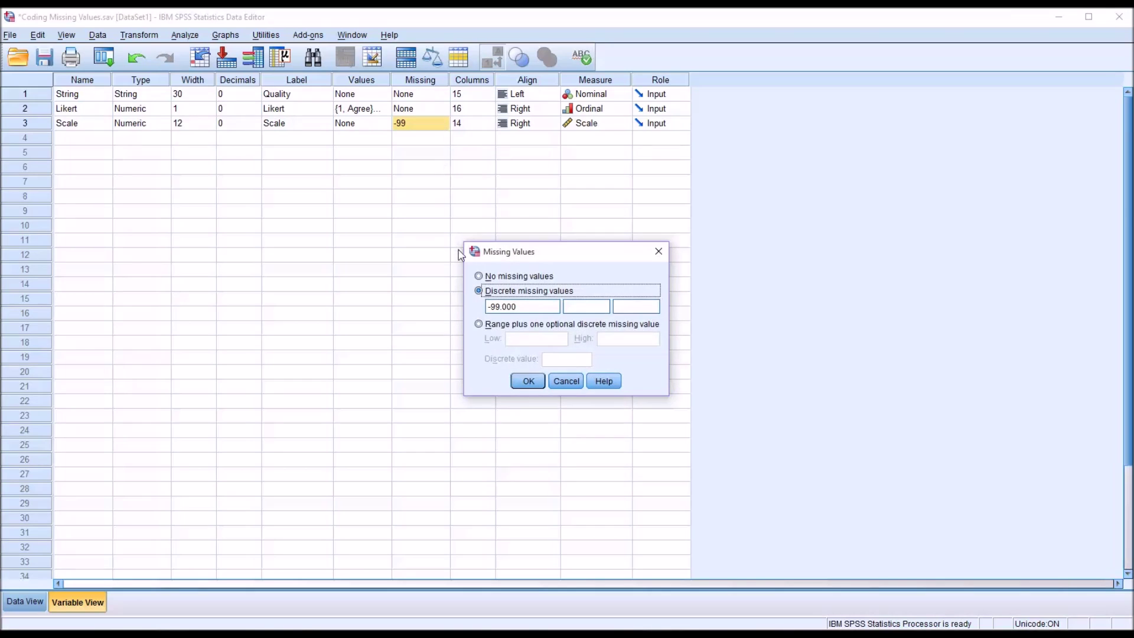
pyautogui.click(576, 306)
pyautogui.click(528, 381)
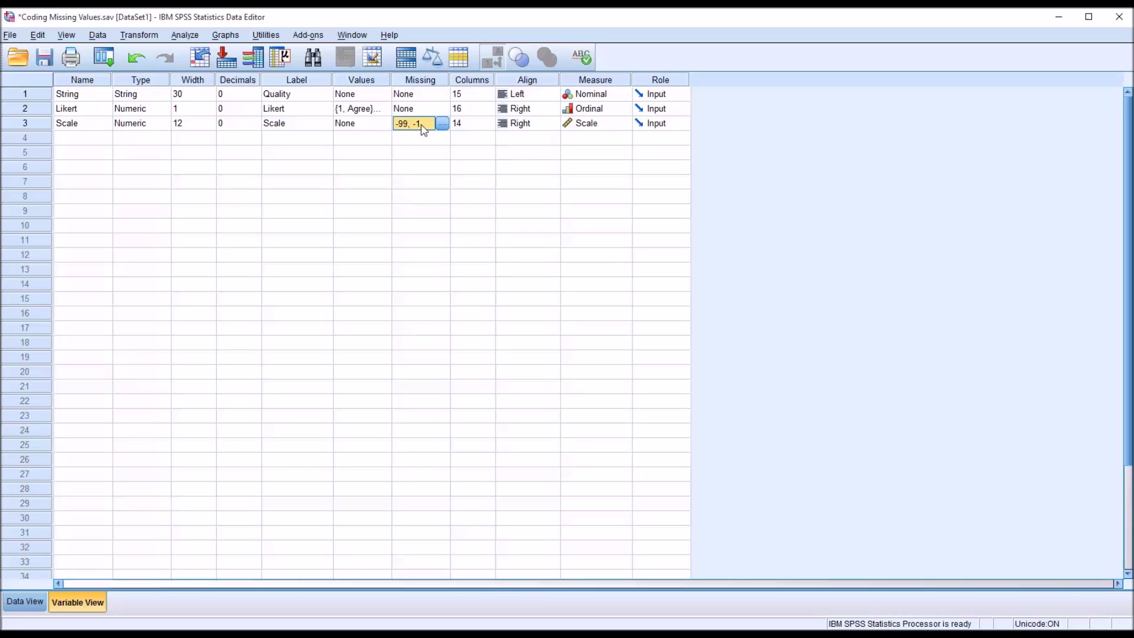
# - Rerun Frequencies on Scale, now 16 valid and 4 missing, then return to the Data Editor
pyautogui.click(30, 600)
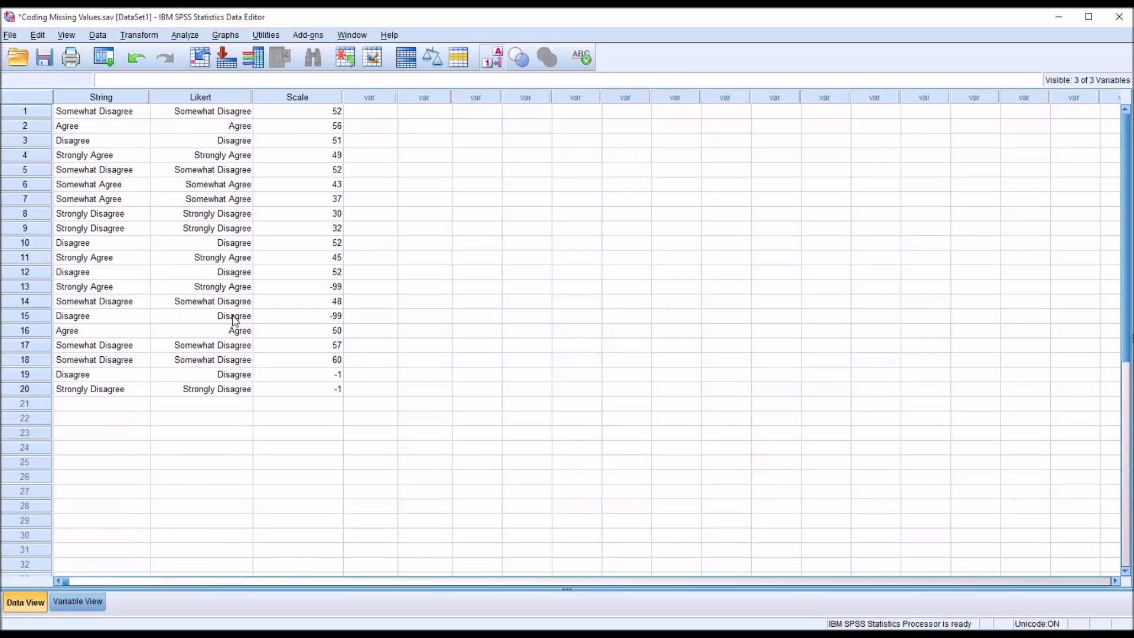
pyautogui.click(185, 35)
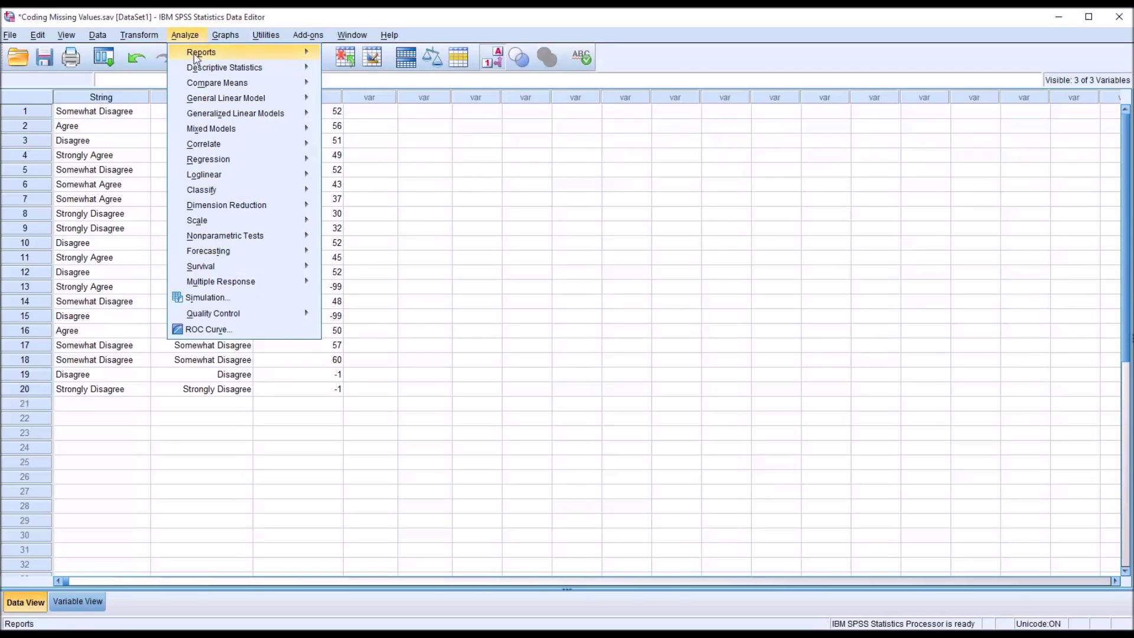
pyautogui.moveTo(239, 71)
pyautogui.click(362, 70)
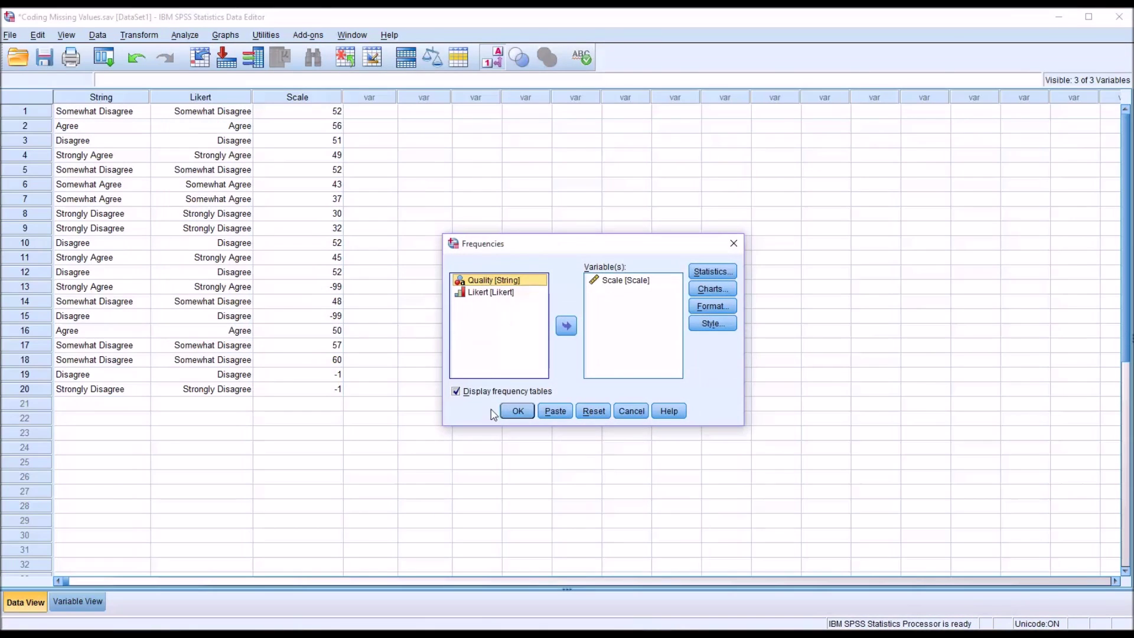
pyautogui.click(515, 412)
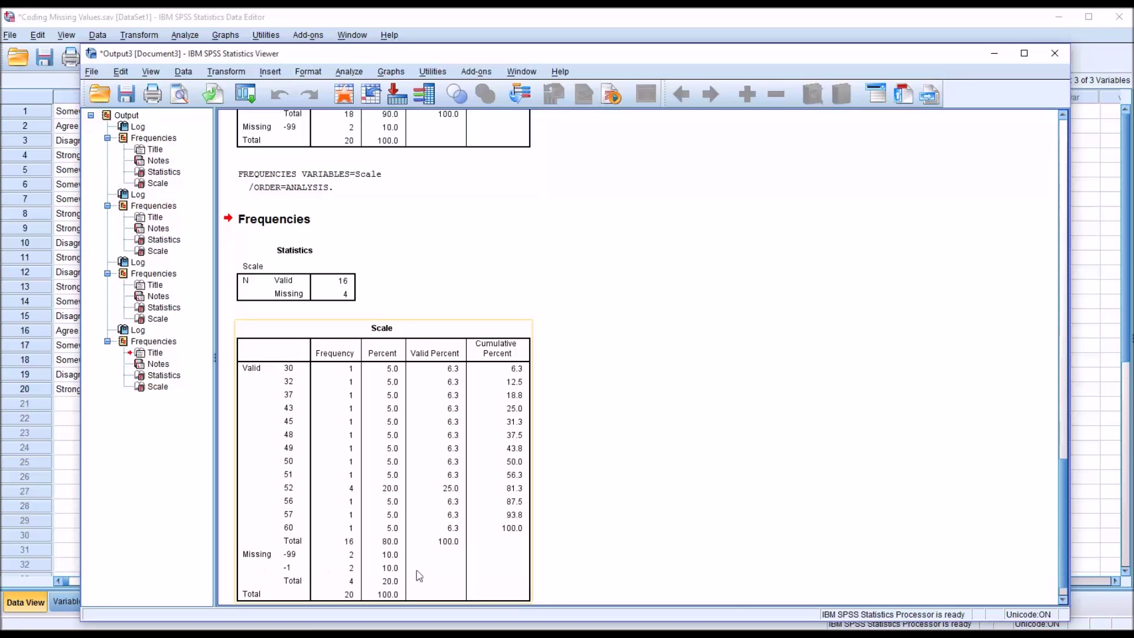
pyautogui.doubleClick(514, 568)
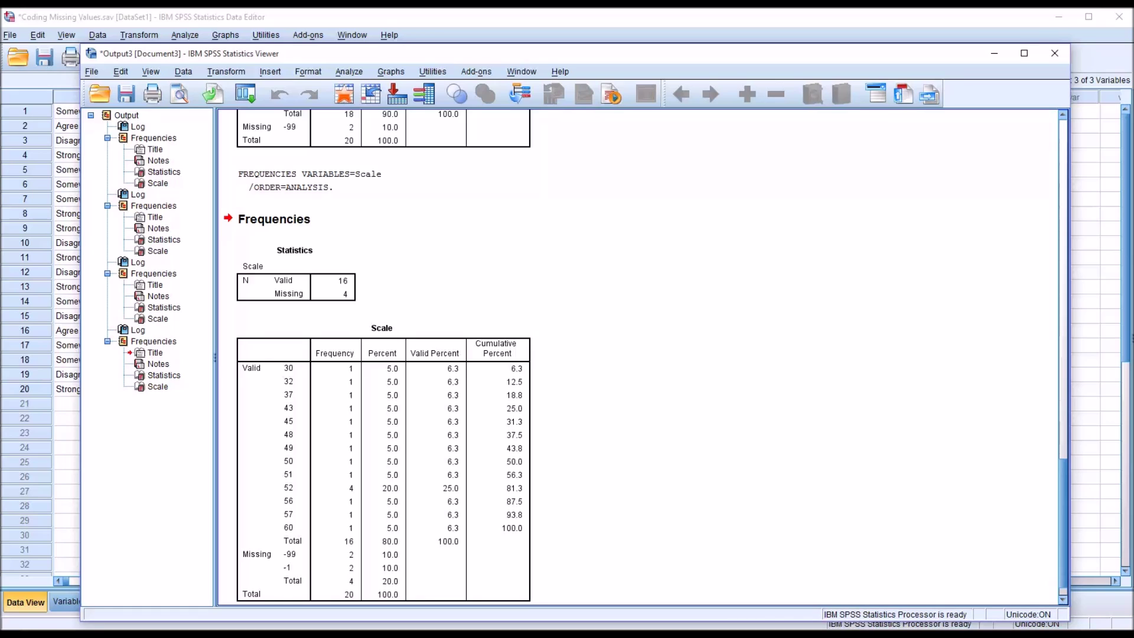
pyautogui.click(430, 23)
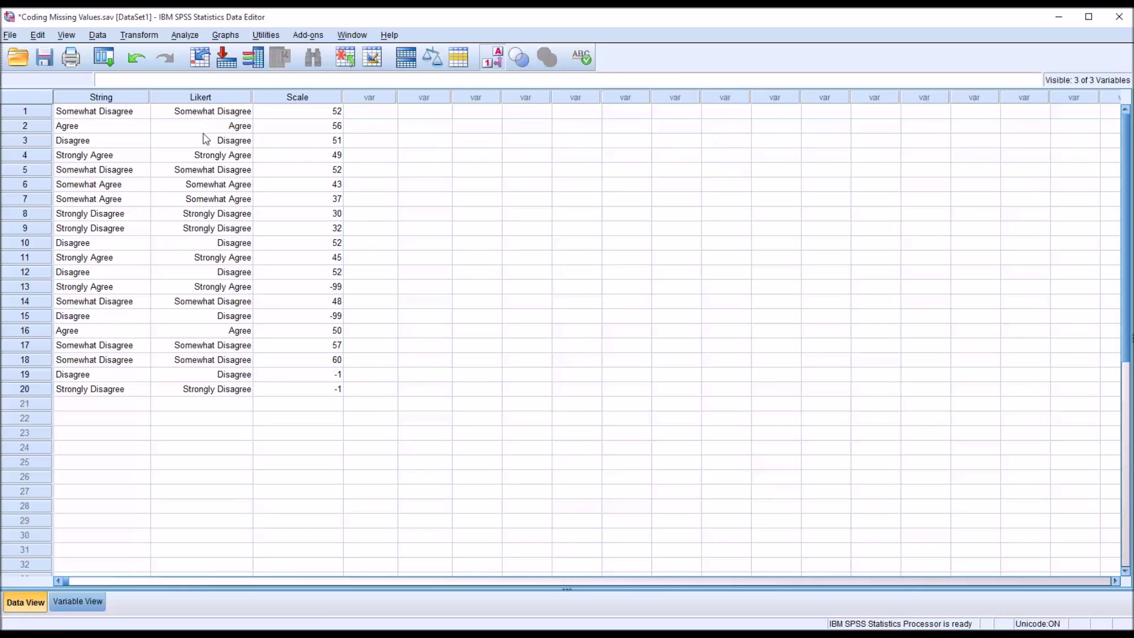
# - Turn off Value Labels so the Likert column displays its numeric codes
pyautogui.click(494, 62)
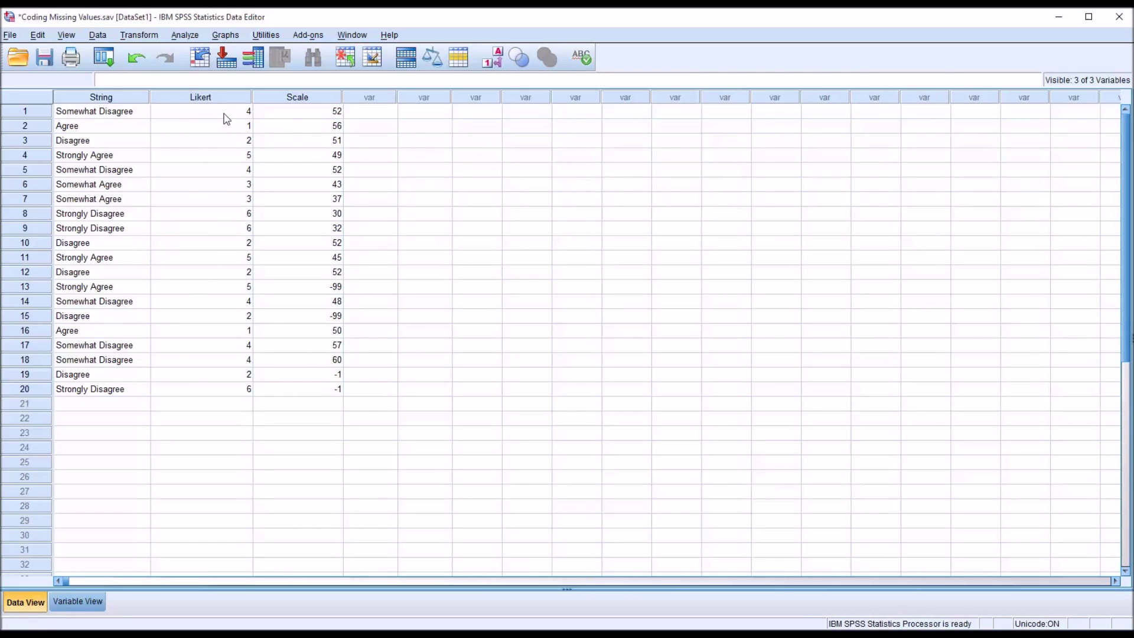
pyautogui.click(501, 63)
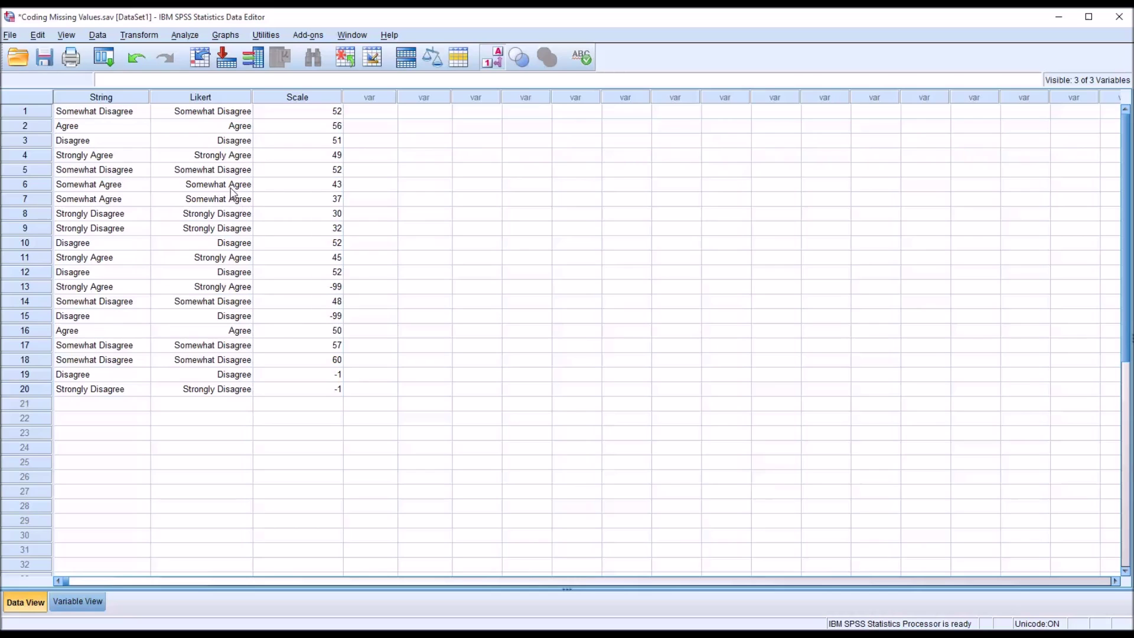
pyautogui.click(496, 64)
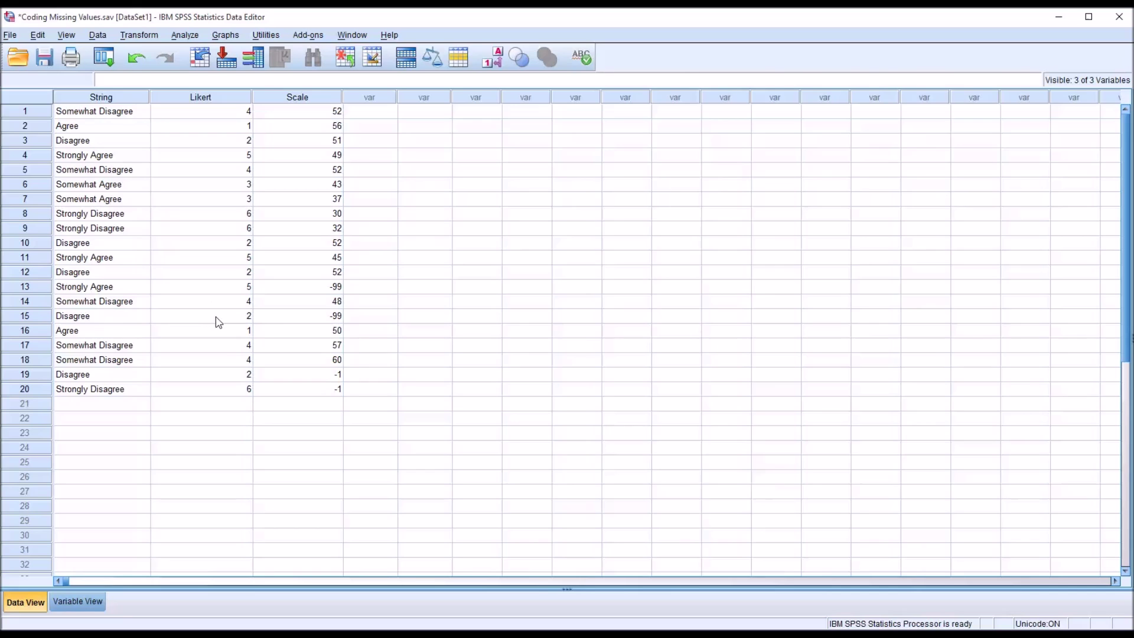
# - Enter -5, 0, -100 and -50 into the Likert cells of rows 17 to 20
pyautogui.click(208, 353)
pyautogui.write('-5')
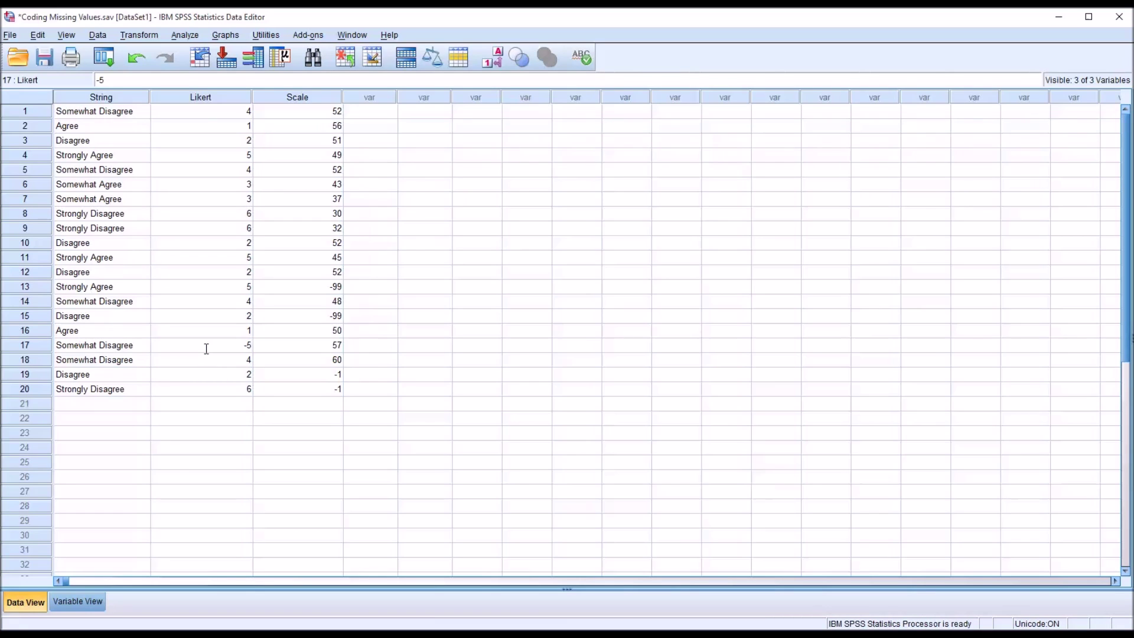
pyautogui.press('Return')
pyautogui.write('0')
pyautogui.press('Return')
pyautogui.write('-100')
pyautogui.press('Return')
pyautogui.write('-5')
pyautogui.click(206, 349)
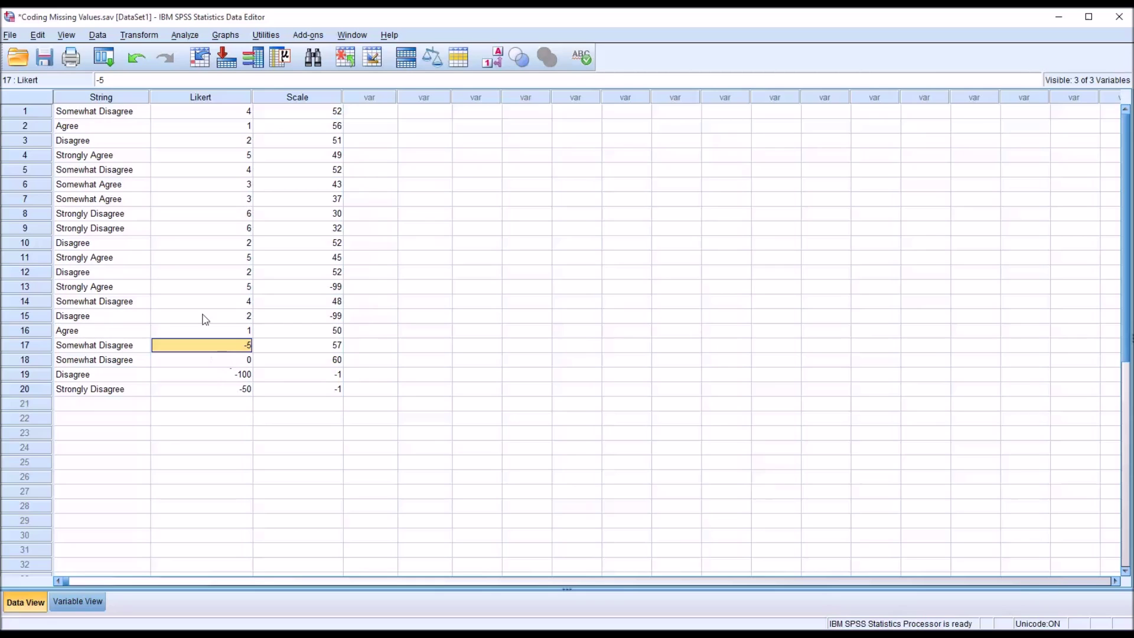
# - In Variable View, give Likert a missing-value range from -100 (low) to 0 (high)
pyautogui.click(92, 603)
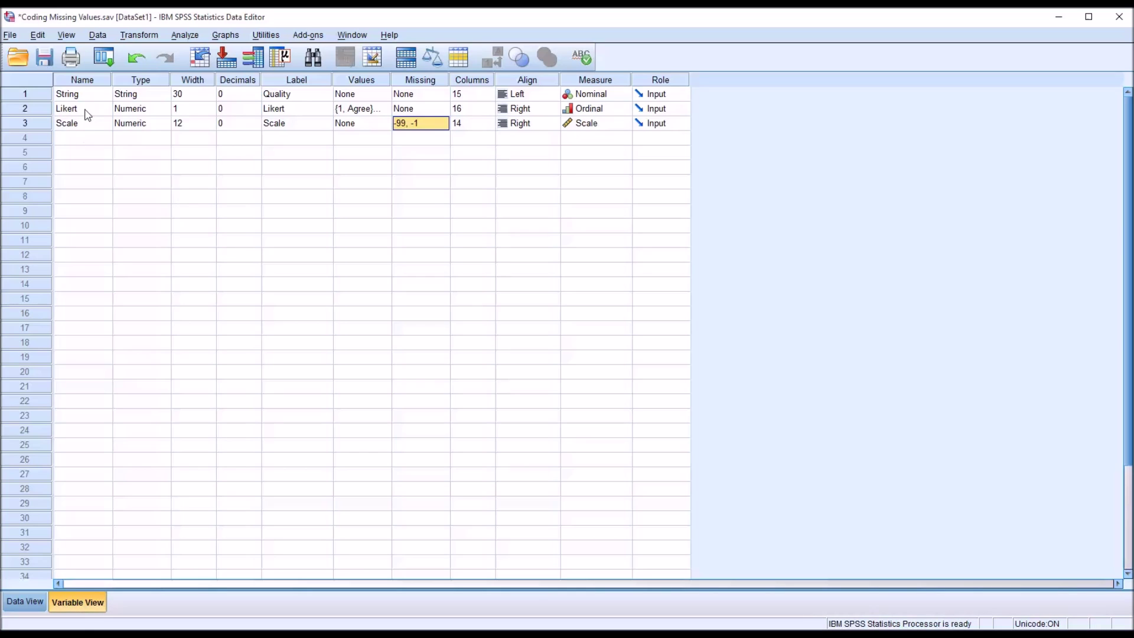
pyautogui.doubleClick(442, 111)
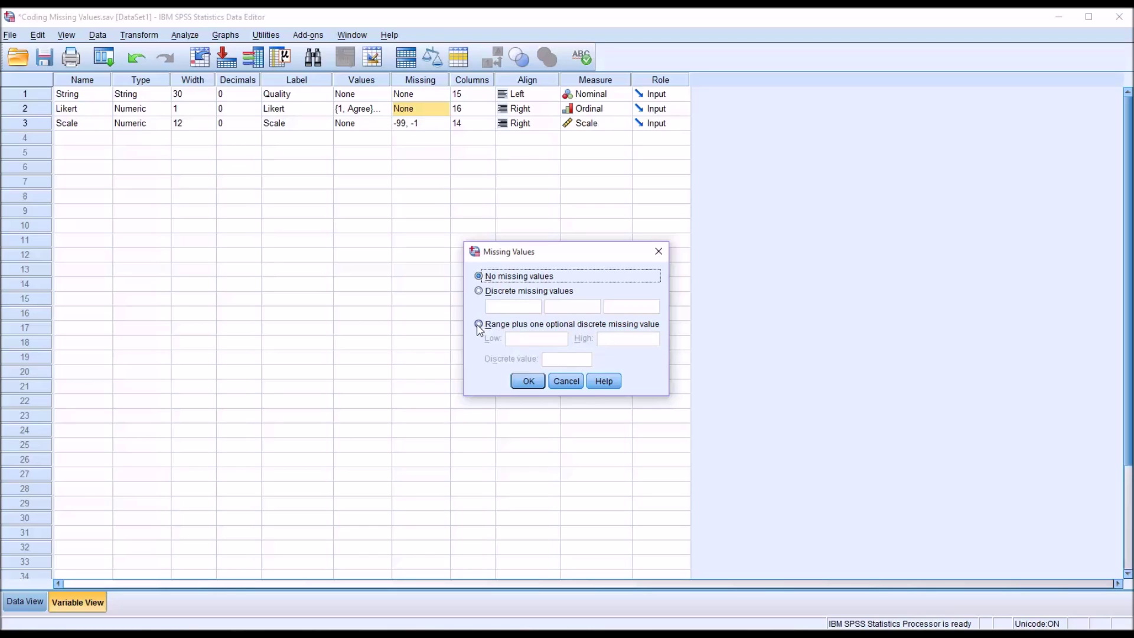
pyautogui.click(478, 324)
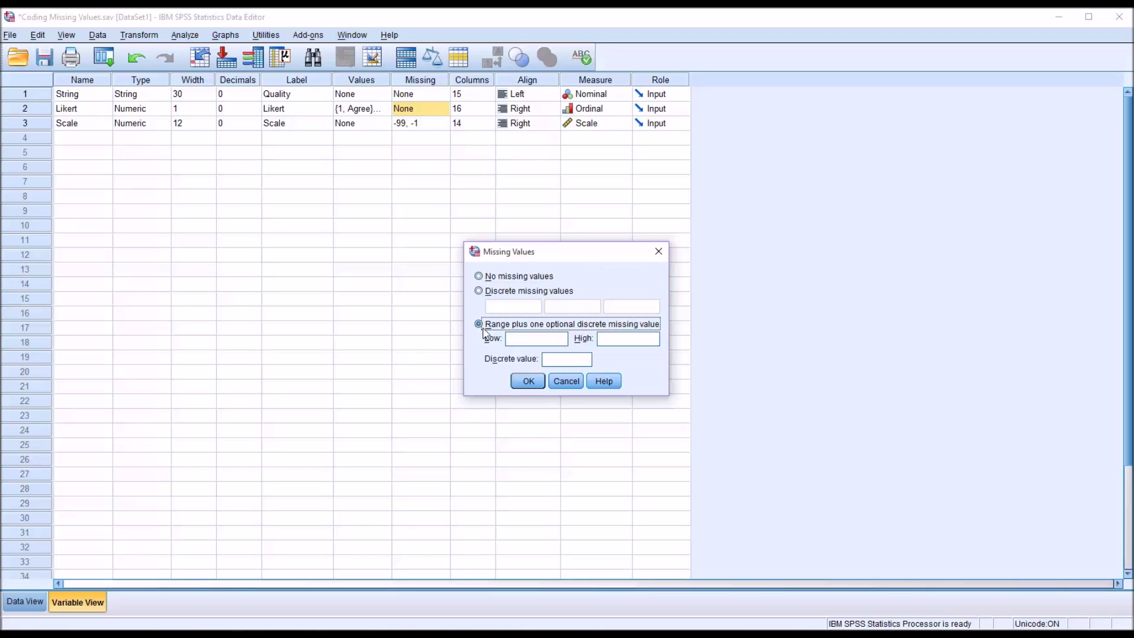
pyautogui.click(528, 339)
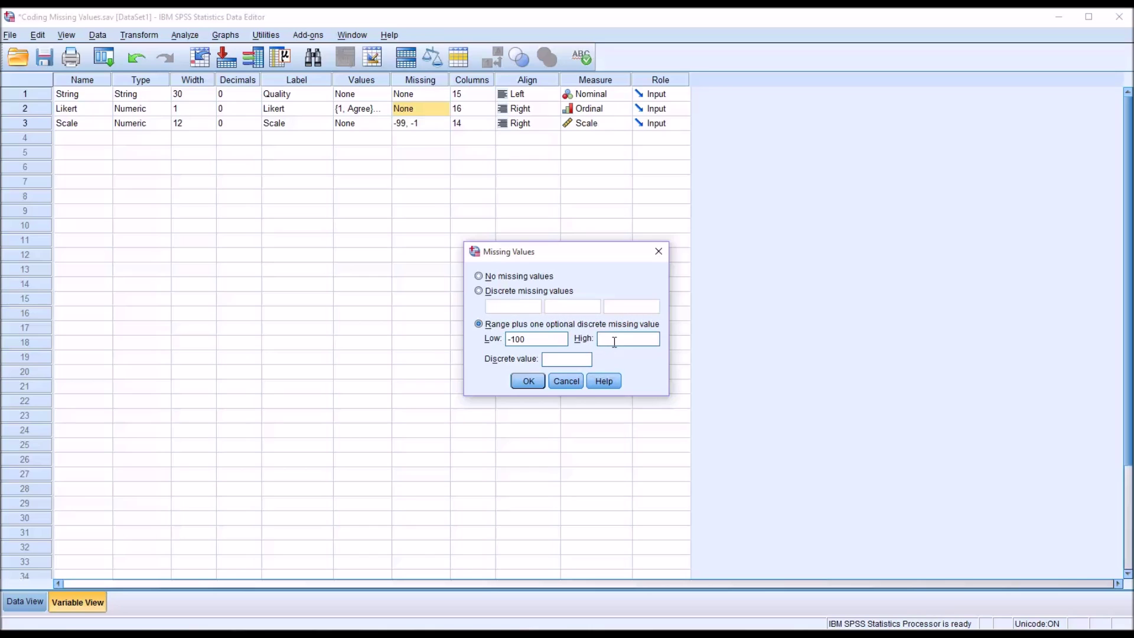
pyautogui.click(527, 381)
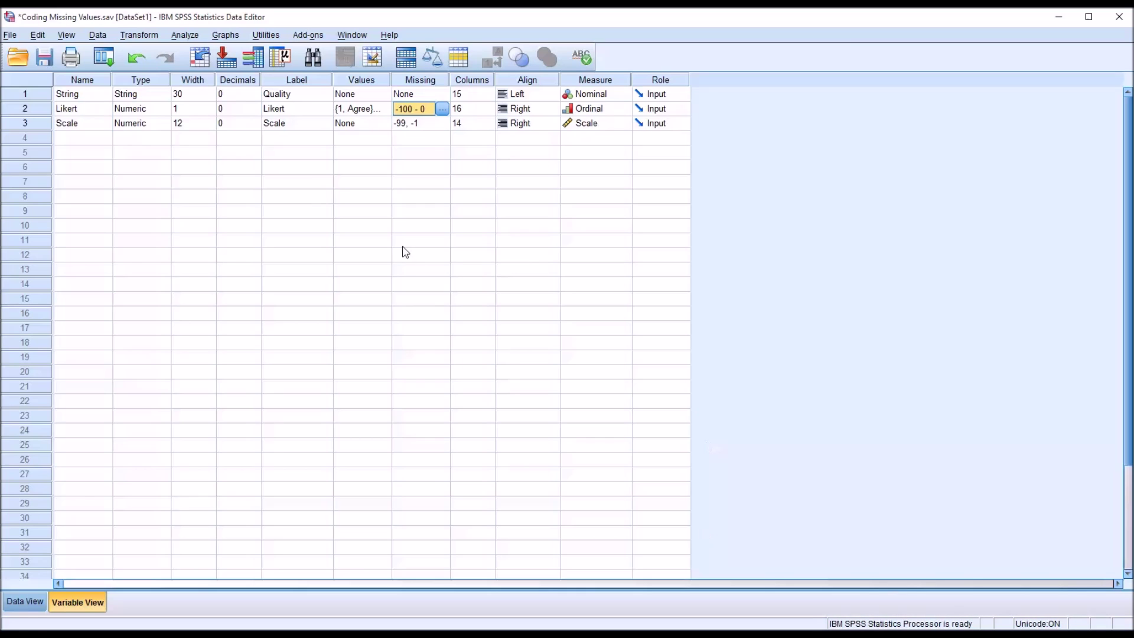
pyautogui.click(185, 35)
# - Run Frequencies on Likert instead of Scale: 16 valid, 4 missing (-100, -50, -5, 0)
pyautogui.moveTo(229, 67)
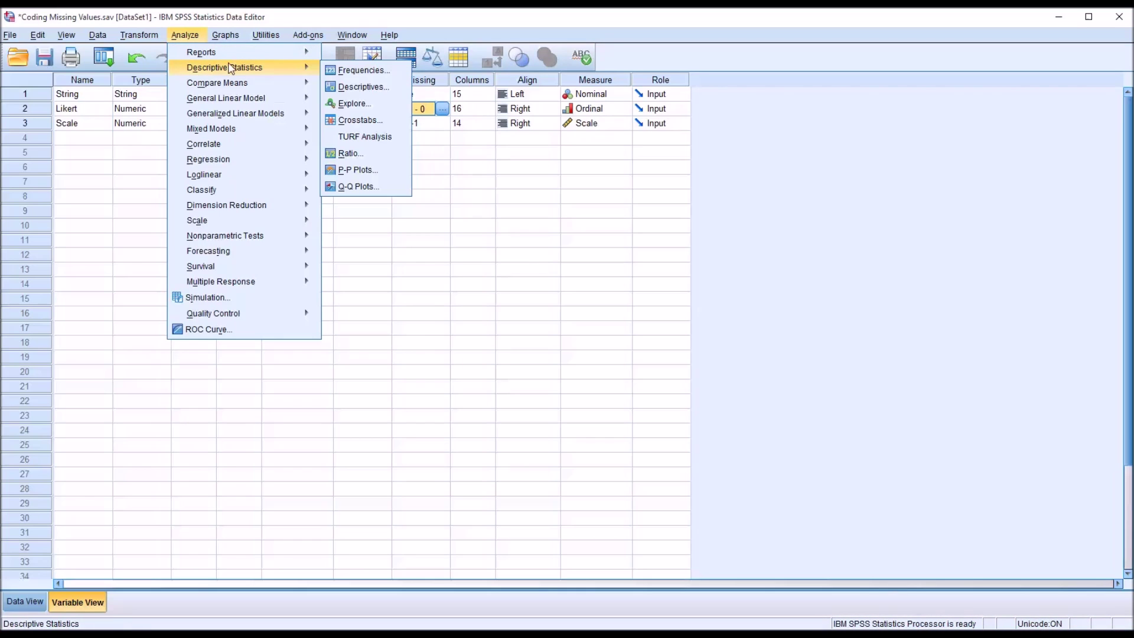
pyautogui.click(335, 71)
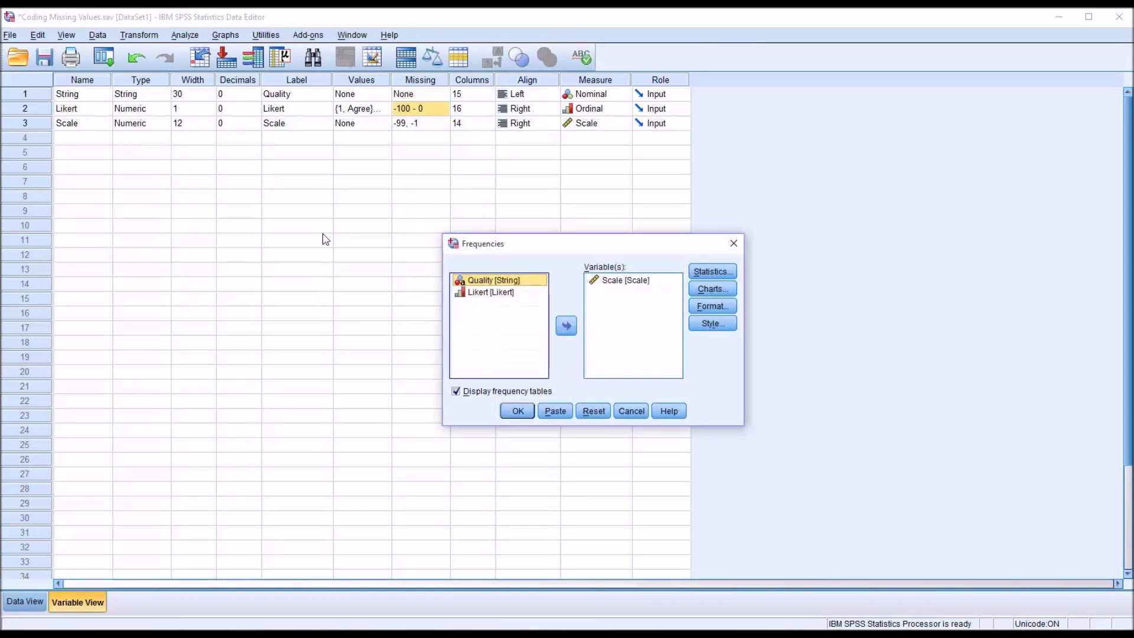
pyautogui.click(595, 281)
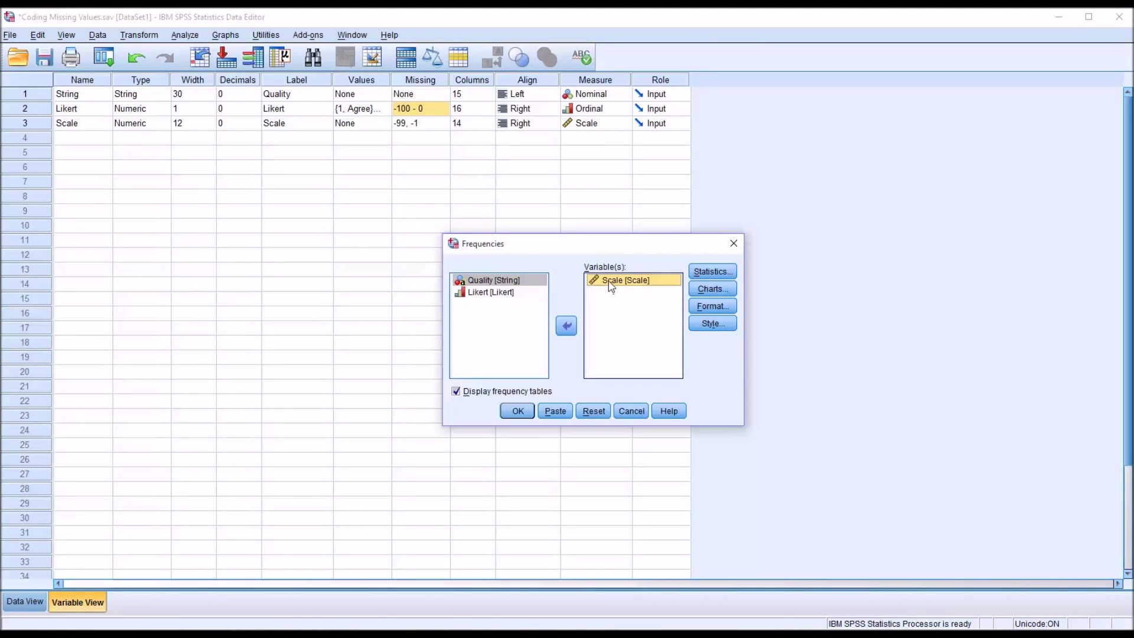
pyautogui.moveTo(610, 286); pyautogui.dragTo(499, 336)
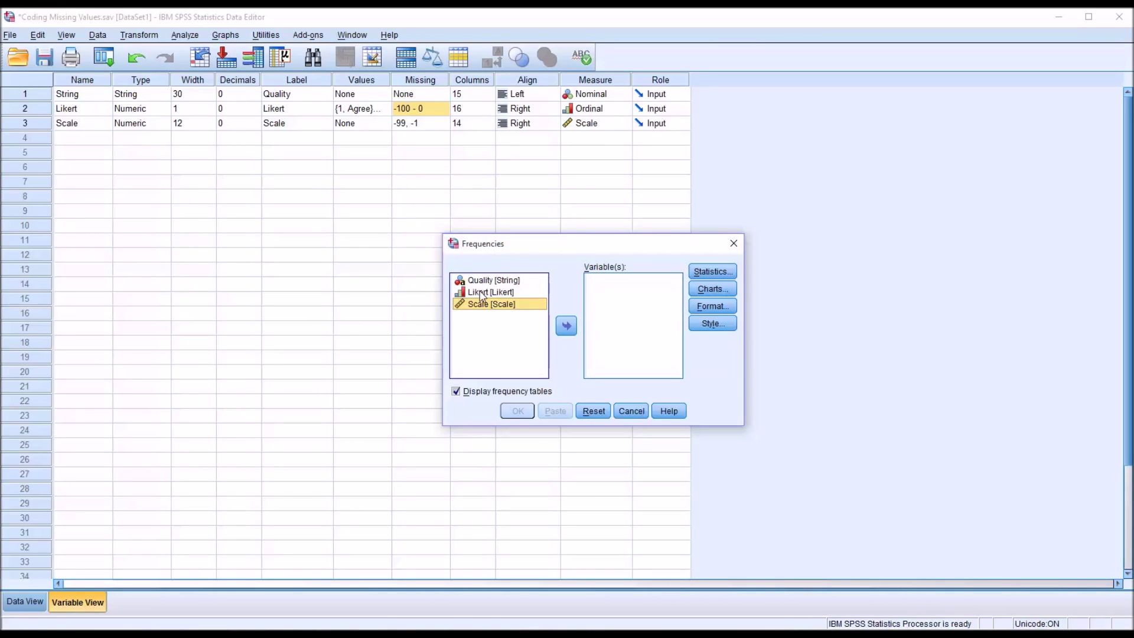
pyautogui.click(481, 293)
pyautogui.click(565, 325)
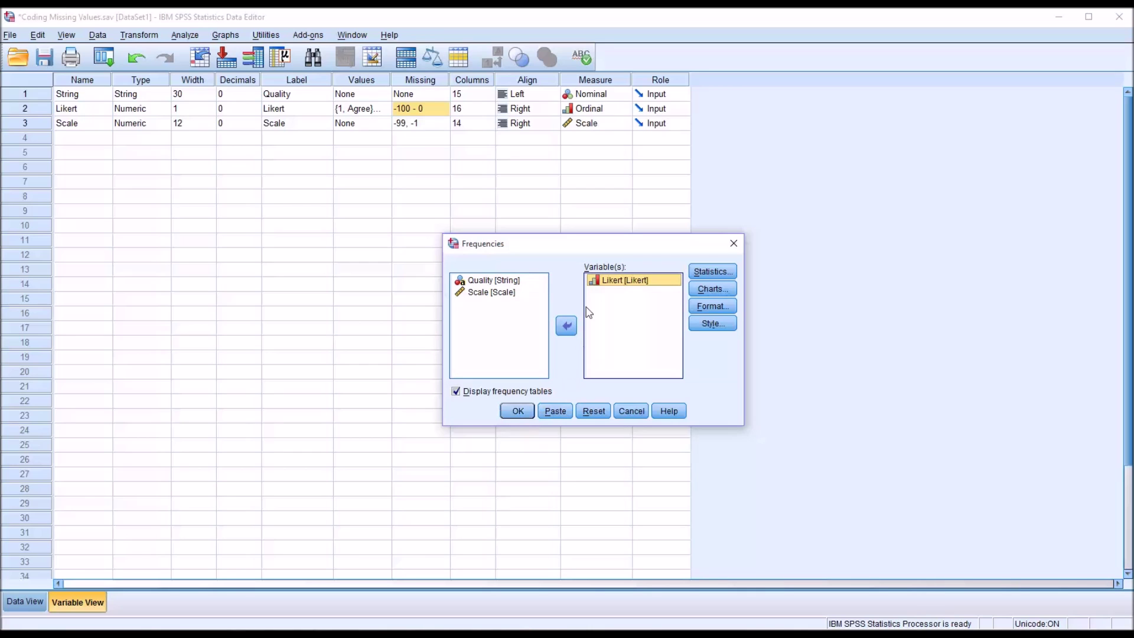
pyautogui.click(516, 409)
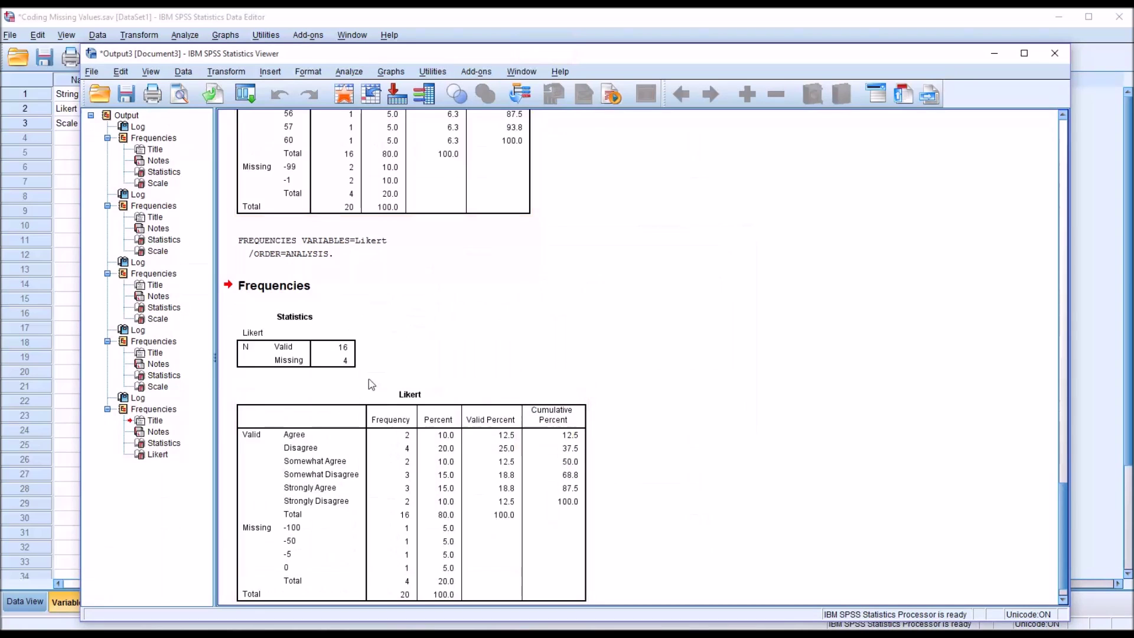
pyautogui.click(353, 367)
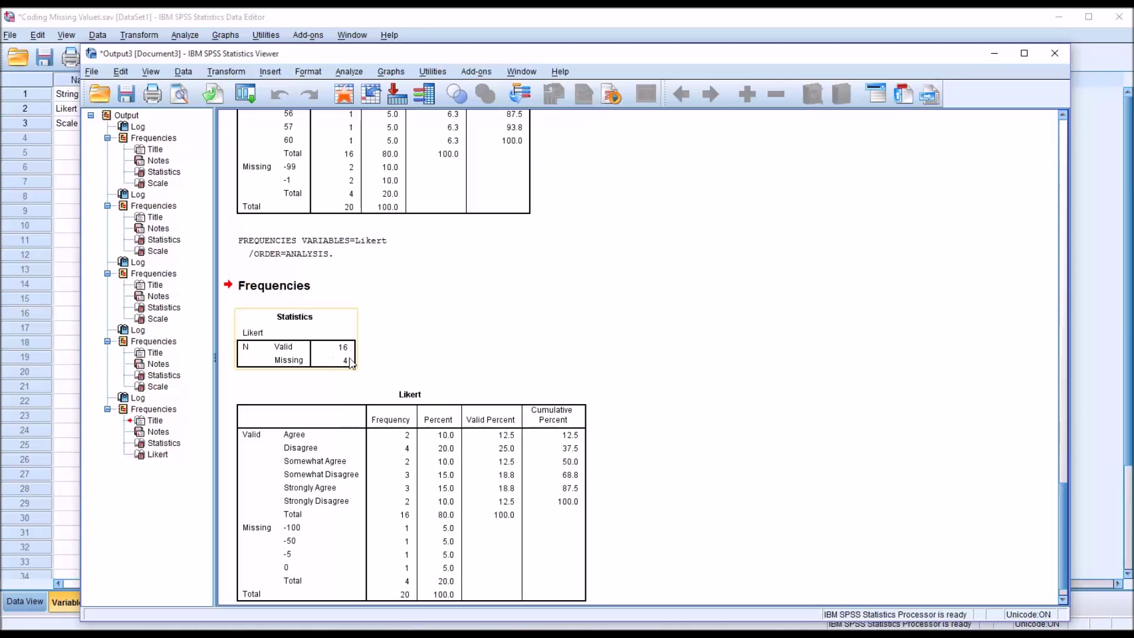
pyautogui.moveTo(1063, 497); pyautogui.dragTo(1064, 510)
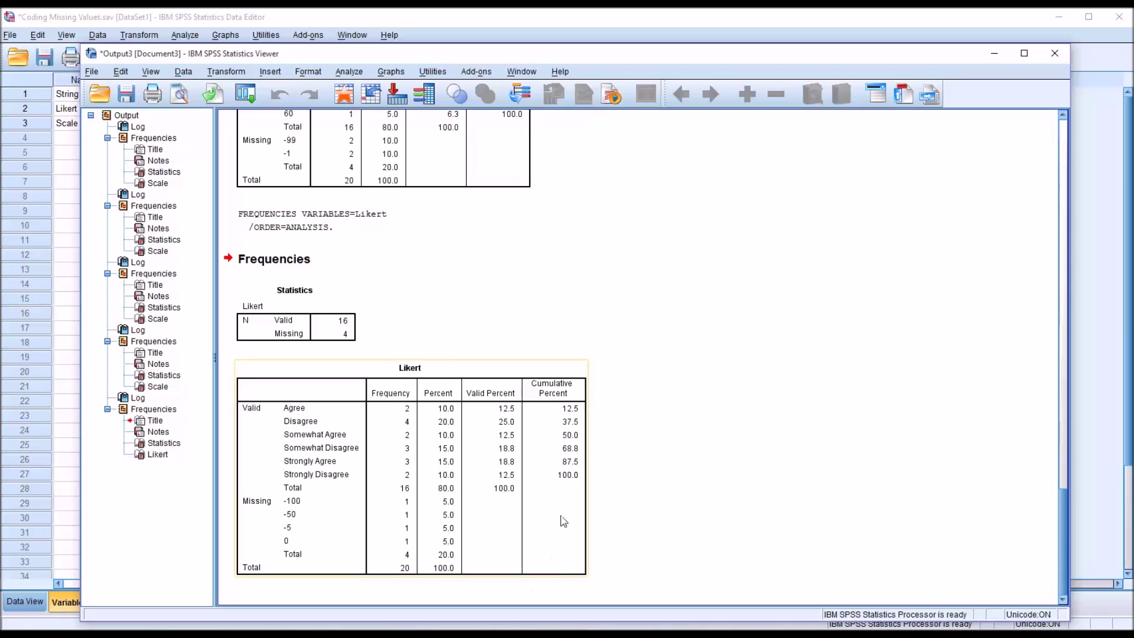
# - Add discrete value 100 to Likert's missing values, alongside the -100 to 0 range
pyautogui.click(514, 25)
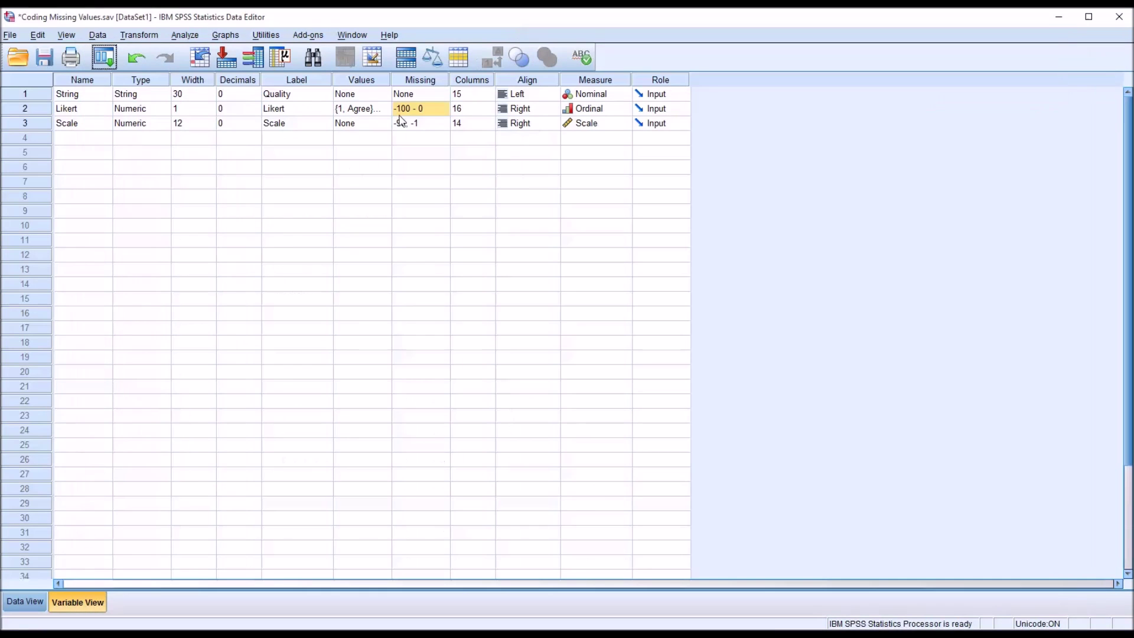
pyautogui.click(438, 116)
pyautogui.click(443, 110)
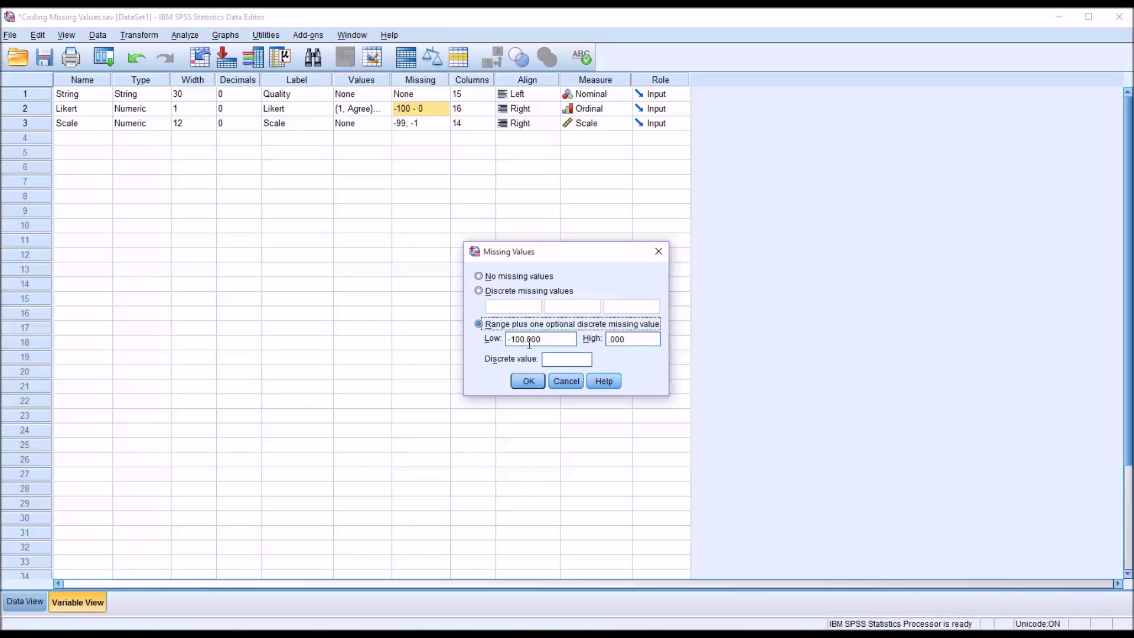
pyautogui.click(559, 359)
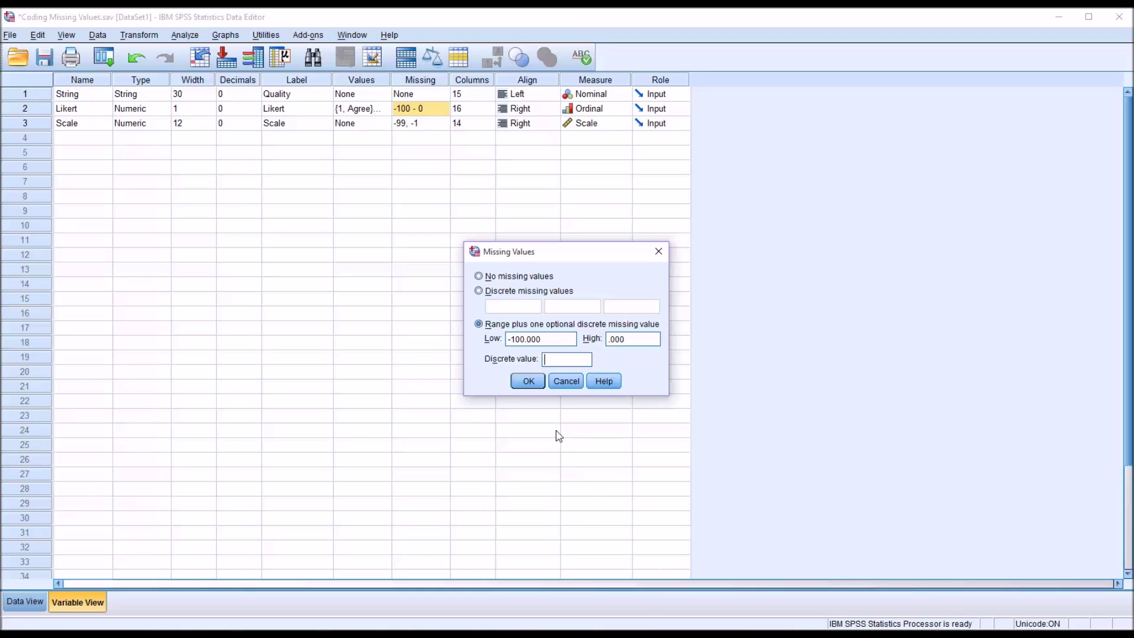
pyautogui.click(527, 382)
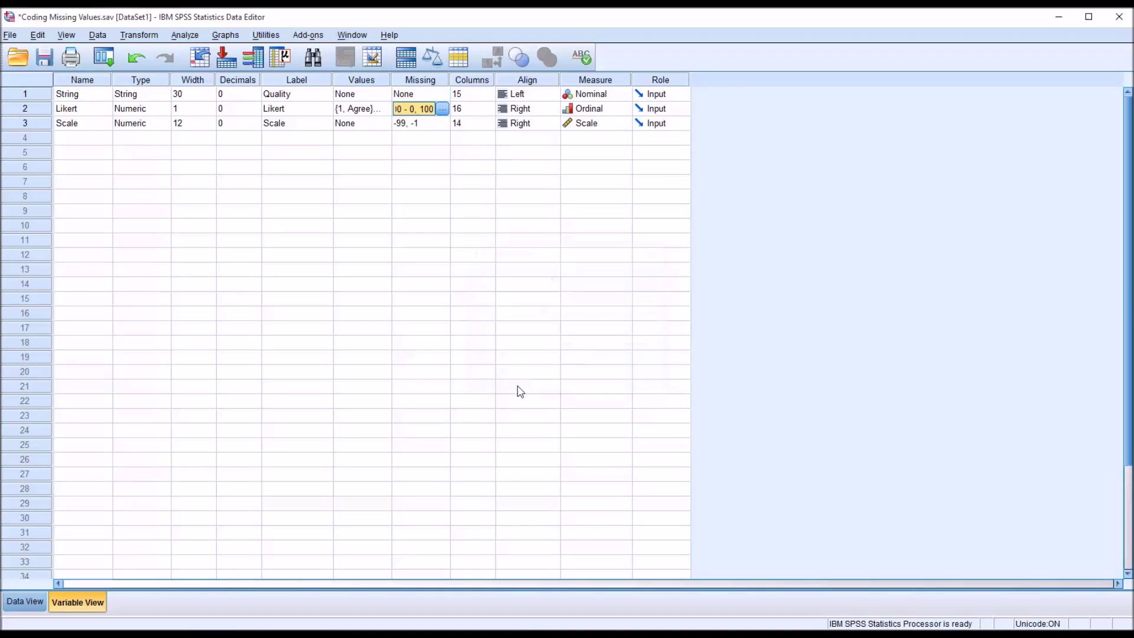
pyautogui.click(32, 606)
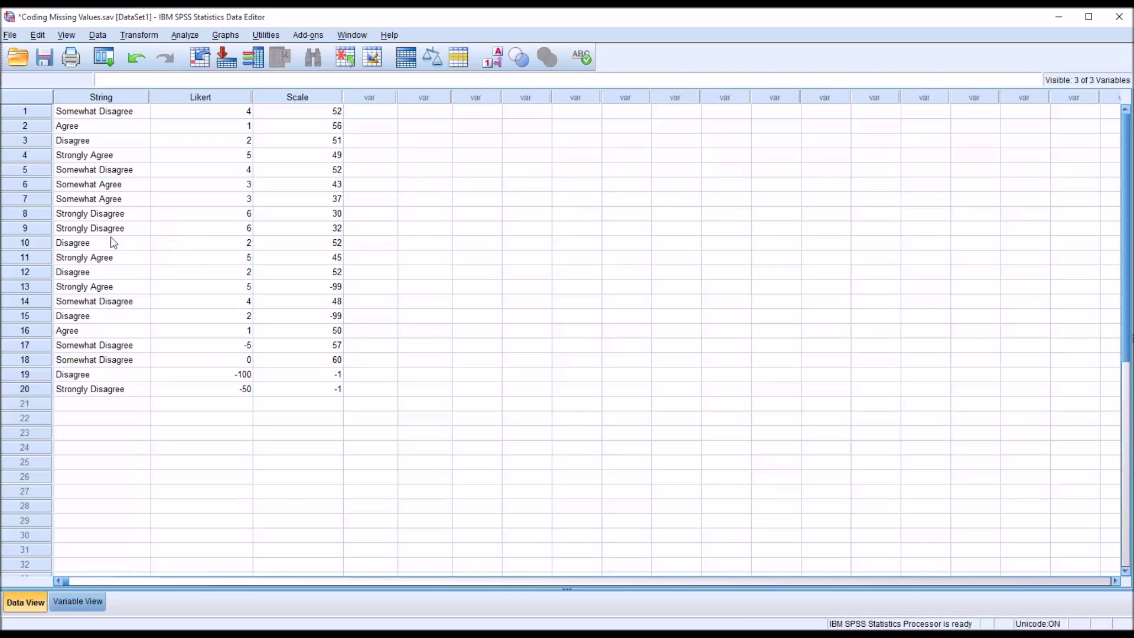
# - Change row 9's Likert value to 100
pyautogui.click(191, 230)
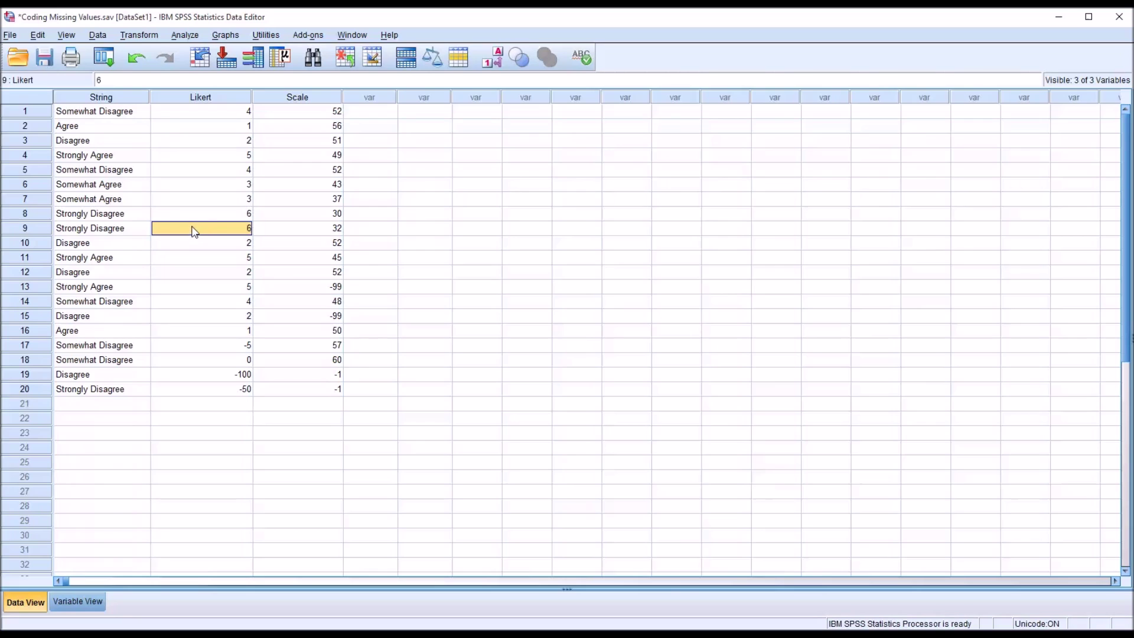
pyautogui.click(493, 54)
pyautogui.click(493, 54)
pyautogui.write('100')
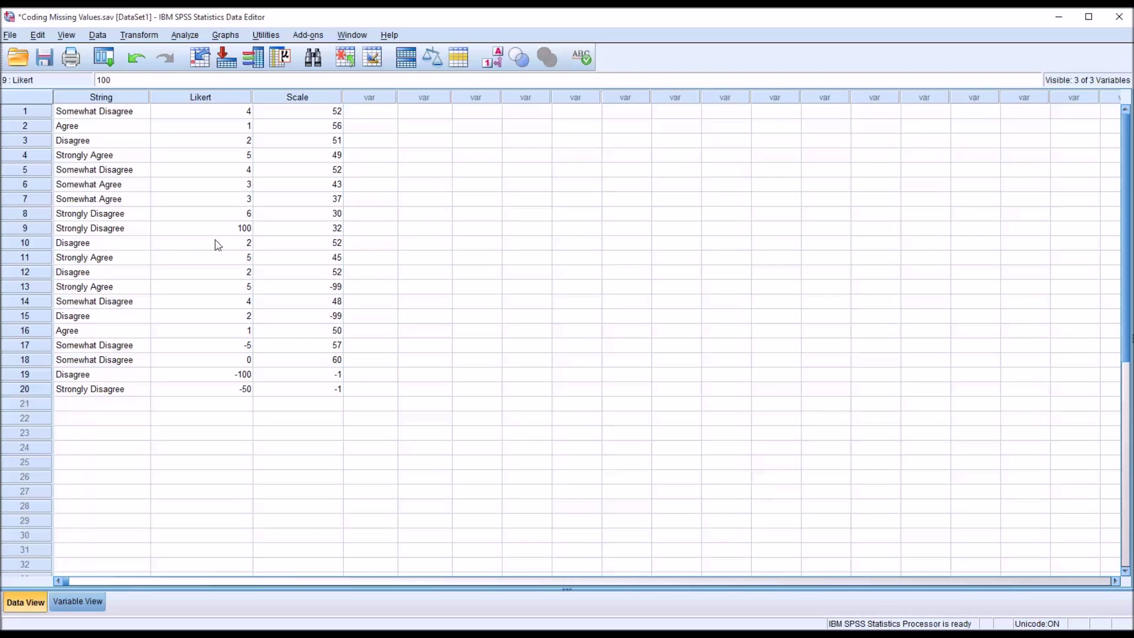
pyautogui.press('Return')
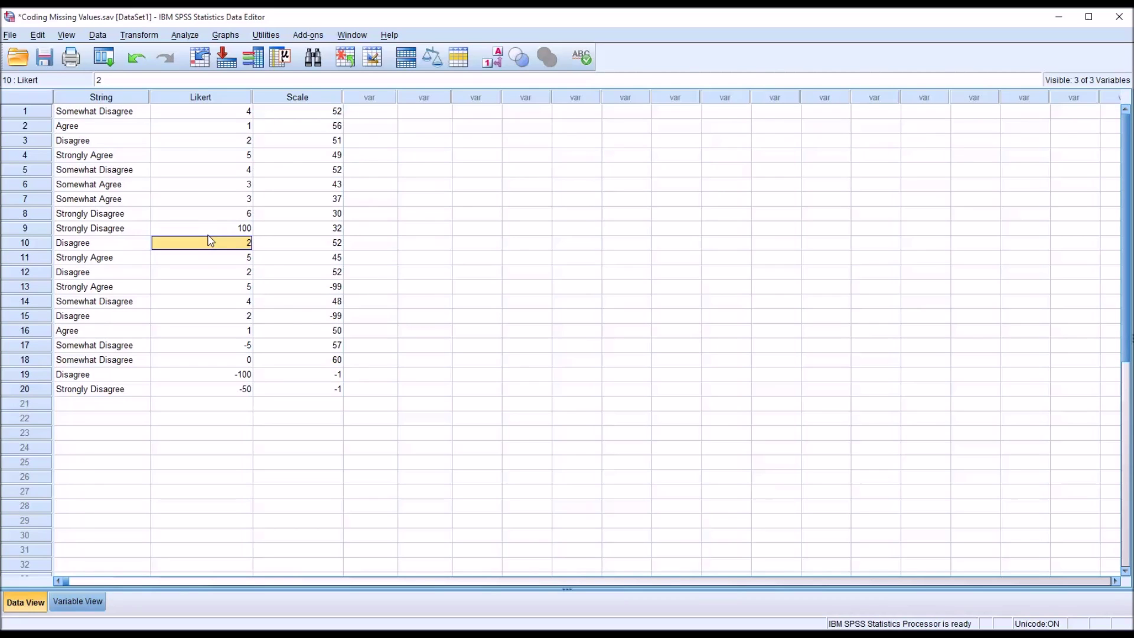
# - Rerun Likert frequencies, confirming 15 valid and 5 missing, now including 100
pyautogui.click(183, 37)
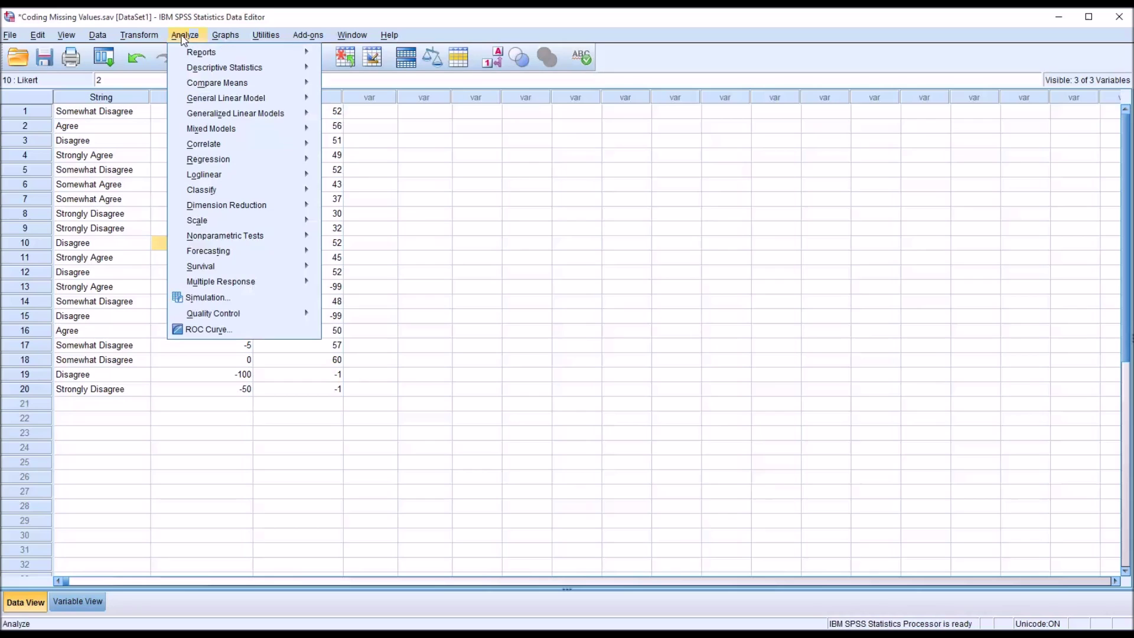
pyautogui.moveTo(225, 67)
pyautogui.click(354, 68)
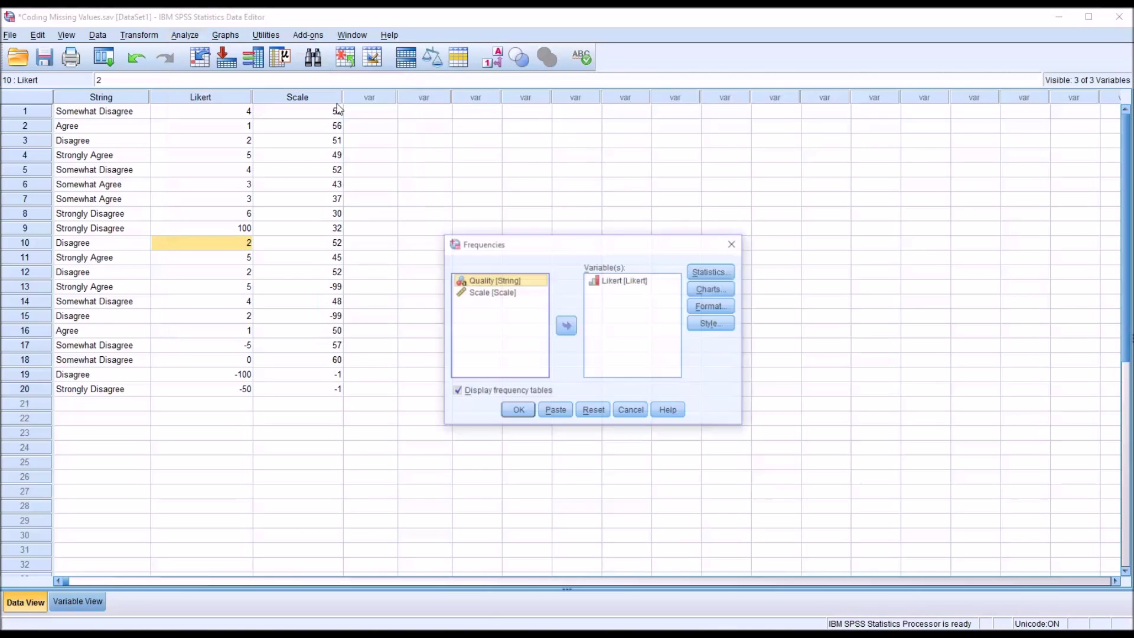
pyautogui.click(509, 405)
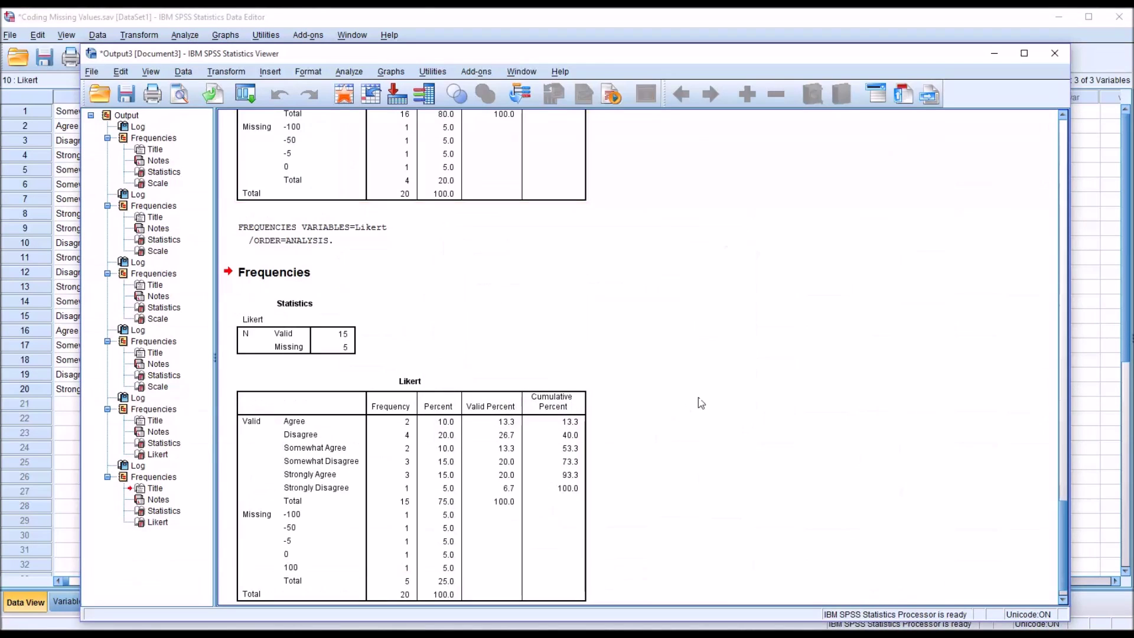
pyautogui.click(701, 457)
pyautogui.click(341, 352)
pyautogui.click(334, 528)
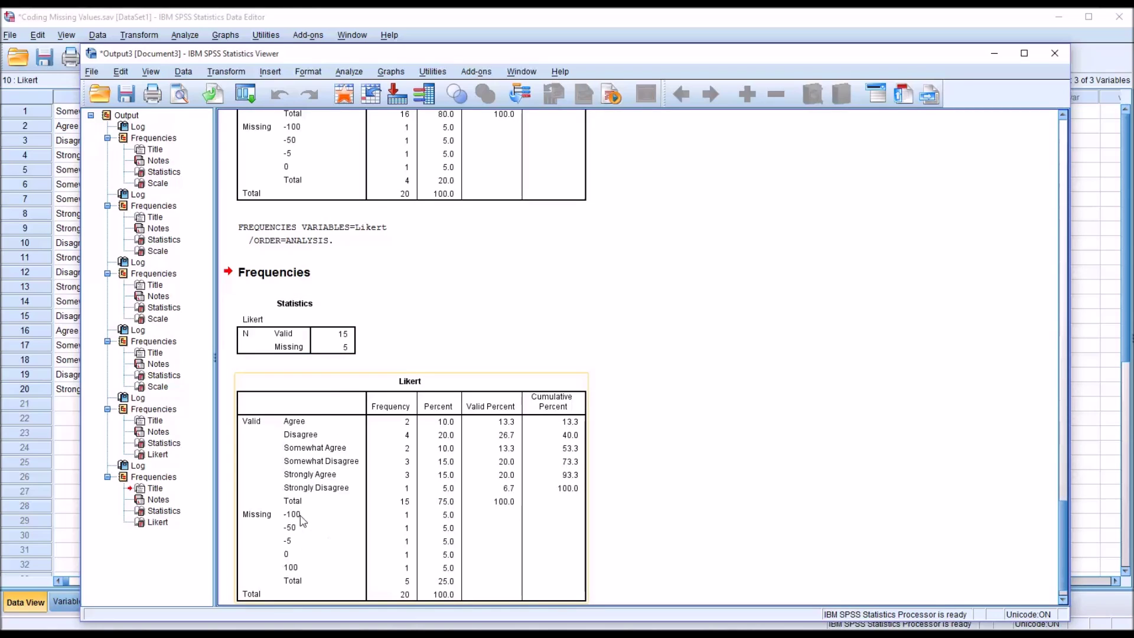
pyautogui.click(736, 592)
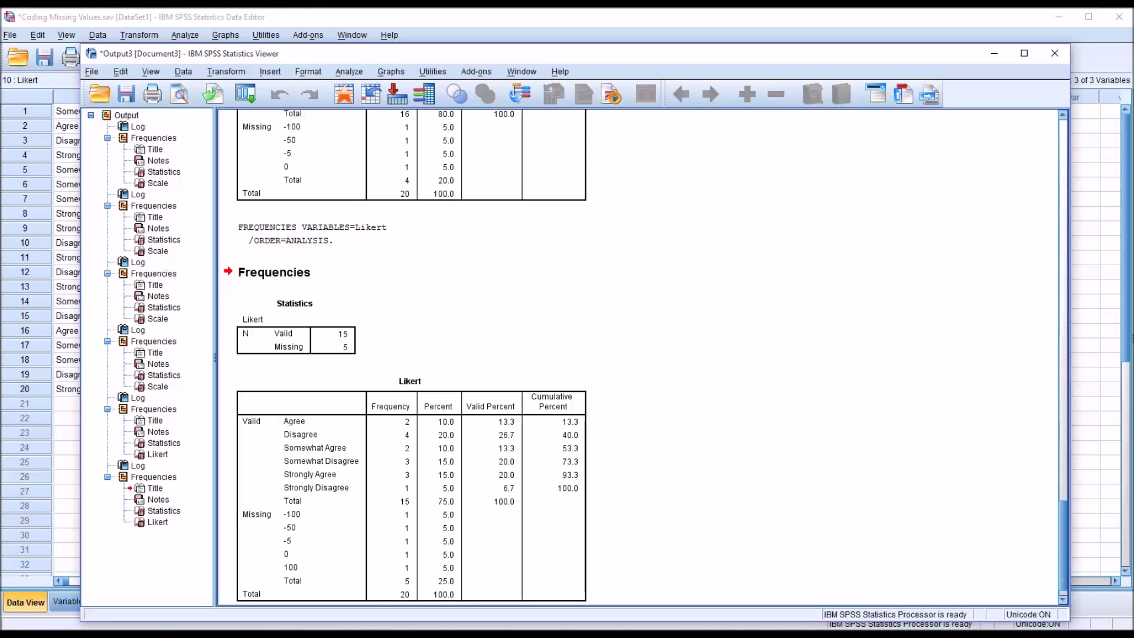
pyautogui.click(413, 36)
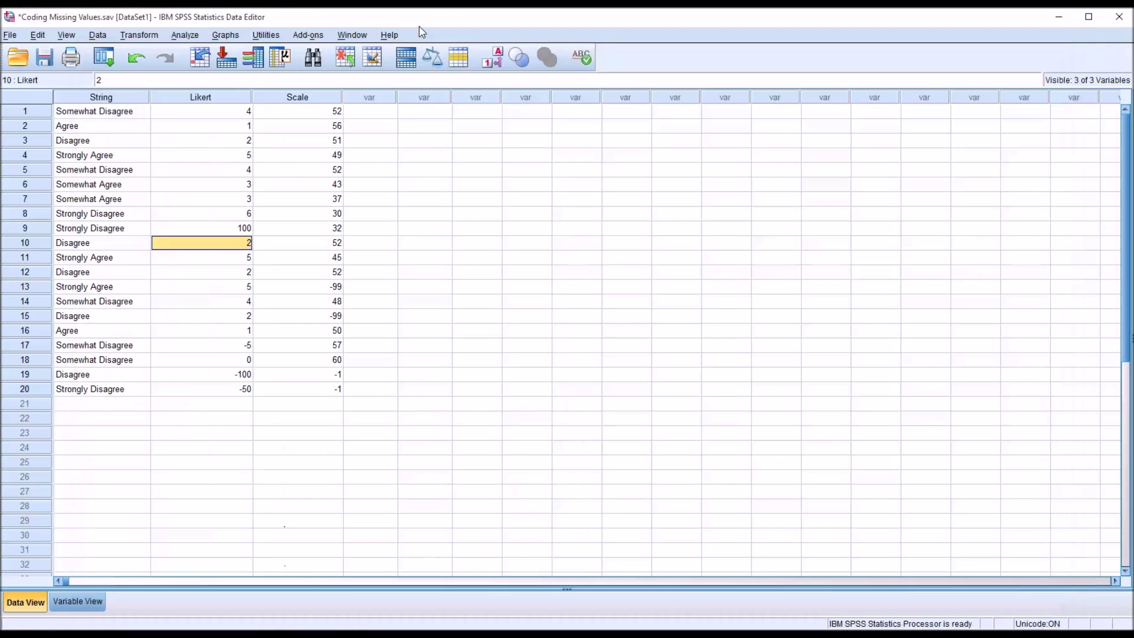
# - Delete the String values in rows 8 and 9
pyautogui.click(109, 100)
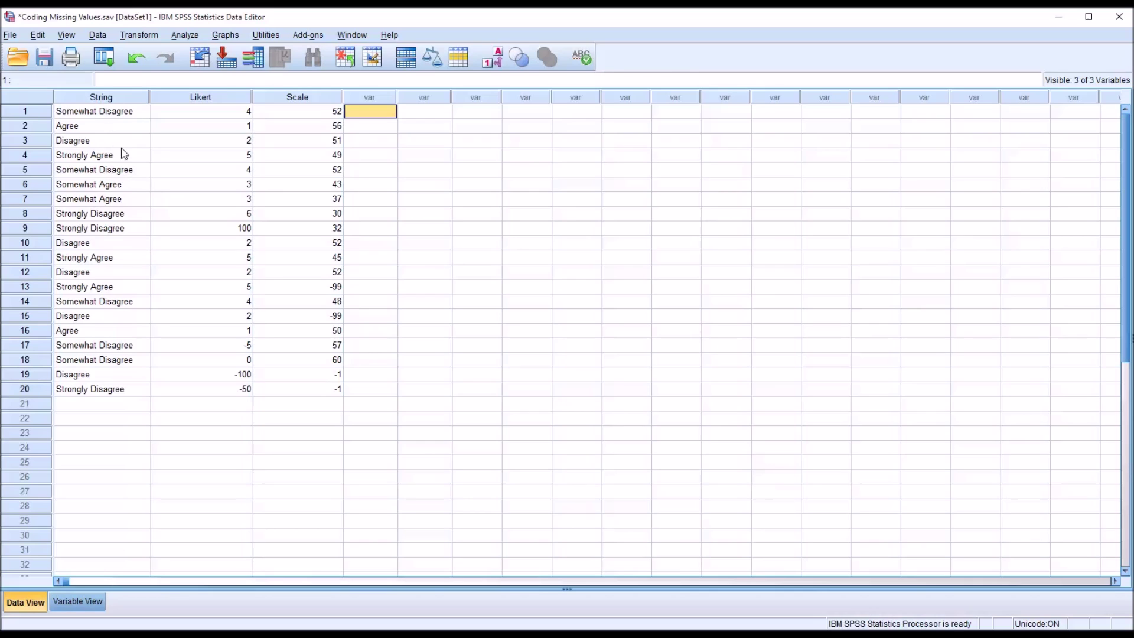
pyautogui.click(100, 217)
pyautogui.press('Delete')
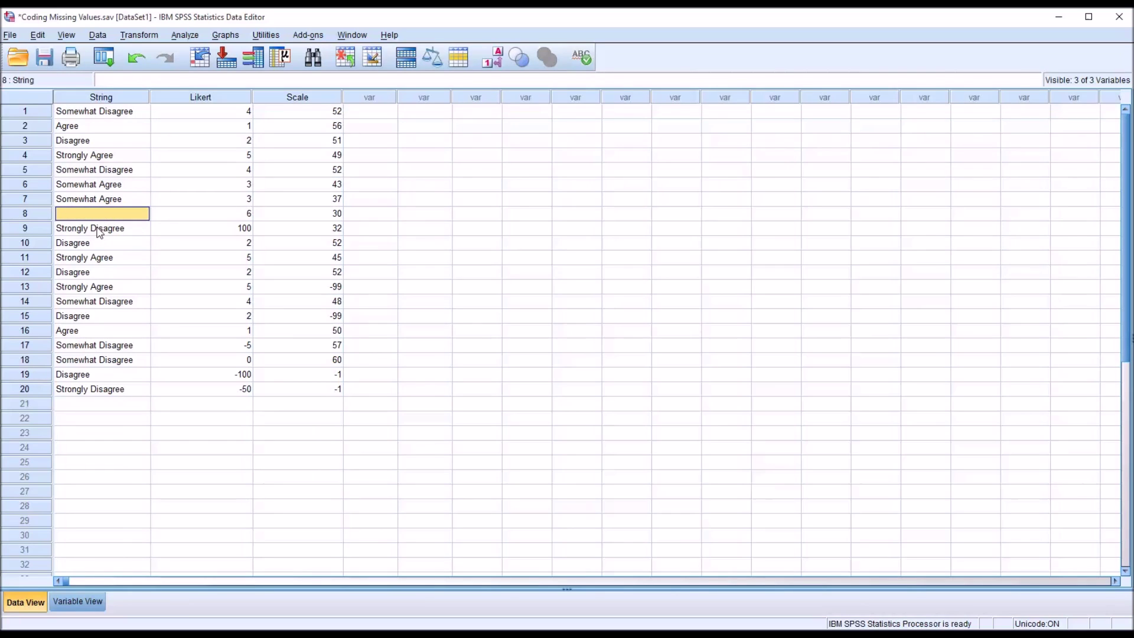
pyautogui.click(98, 230)
pyautogui.press('Delete')
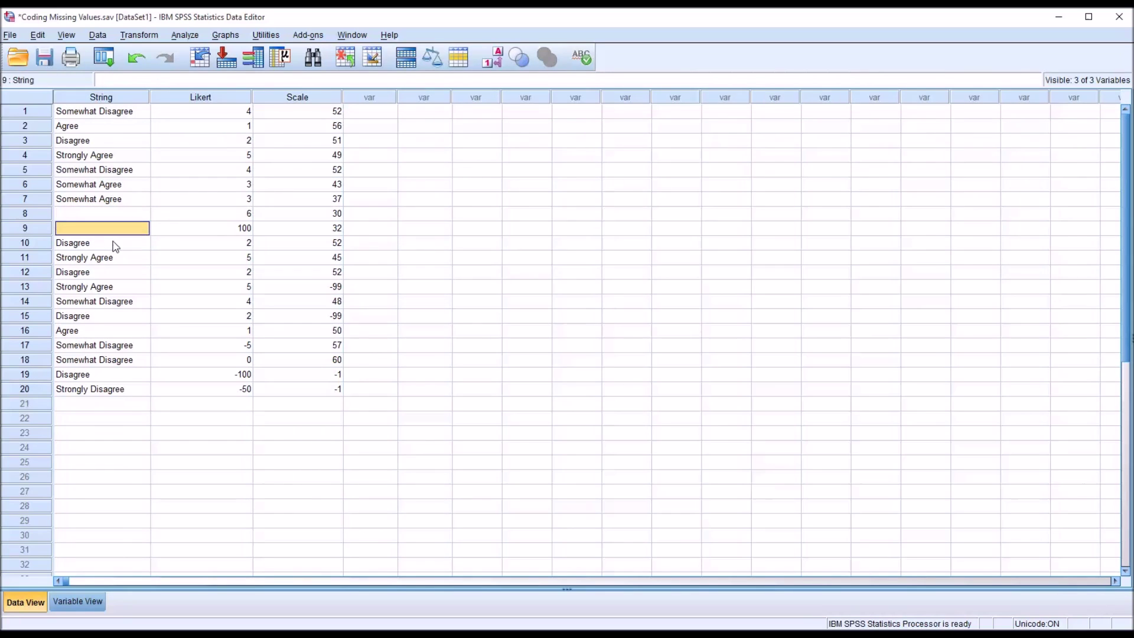
pyautogui.click(115, 244)
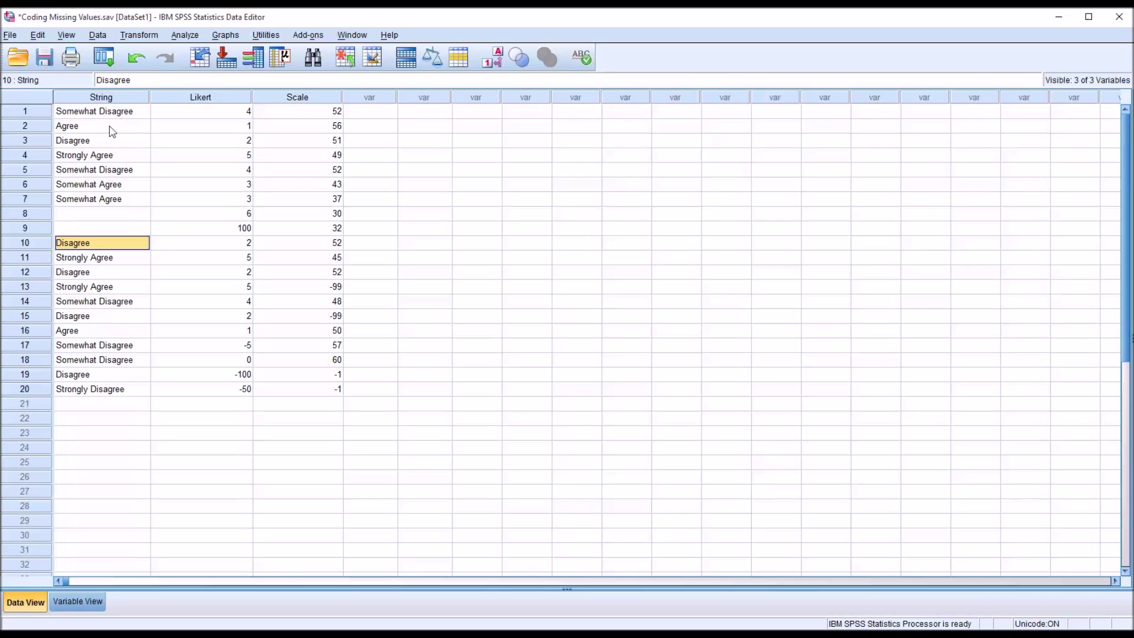
# - Check that the String cells in rows 8 and 9 are now blank
pyautogui.click(93, 215)
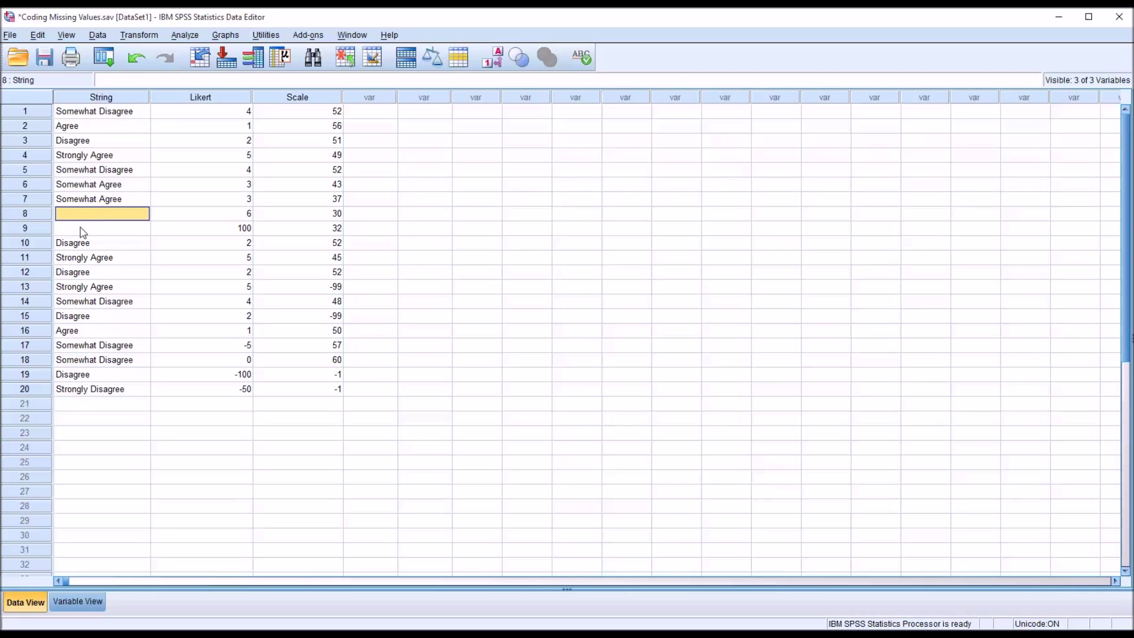
pyautogui.click(83, 232)
pyautogui.click(84, 215)
pyautogui.click(83, 230)
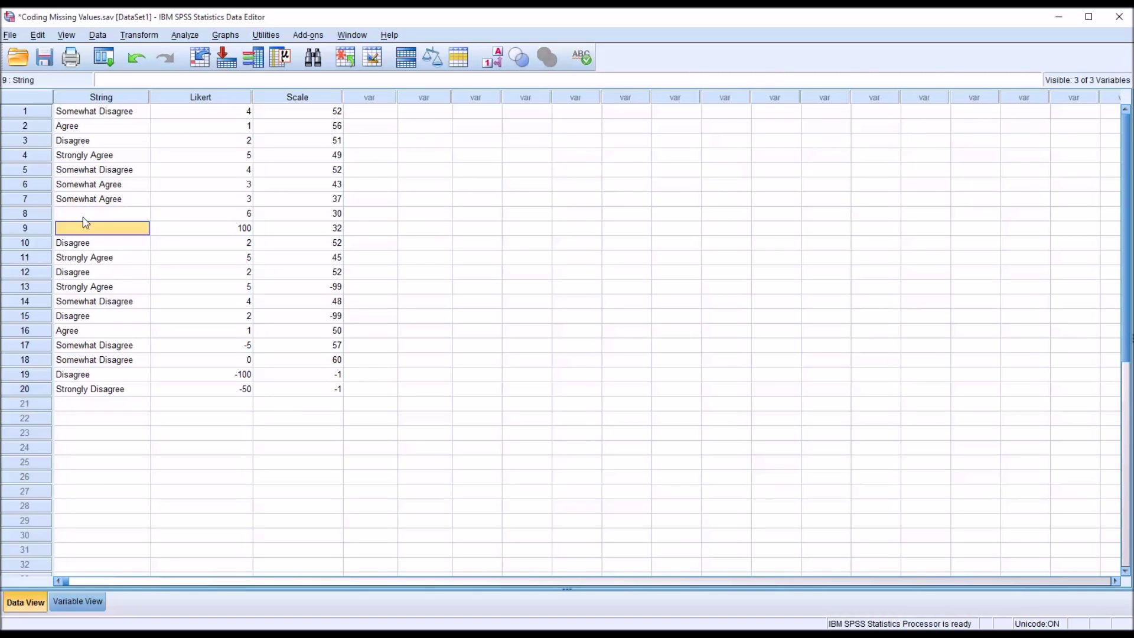
pyautogui.click(83, 217)
pyautogui.click(88, 229)
pyautogui.click(89, 243)
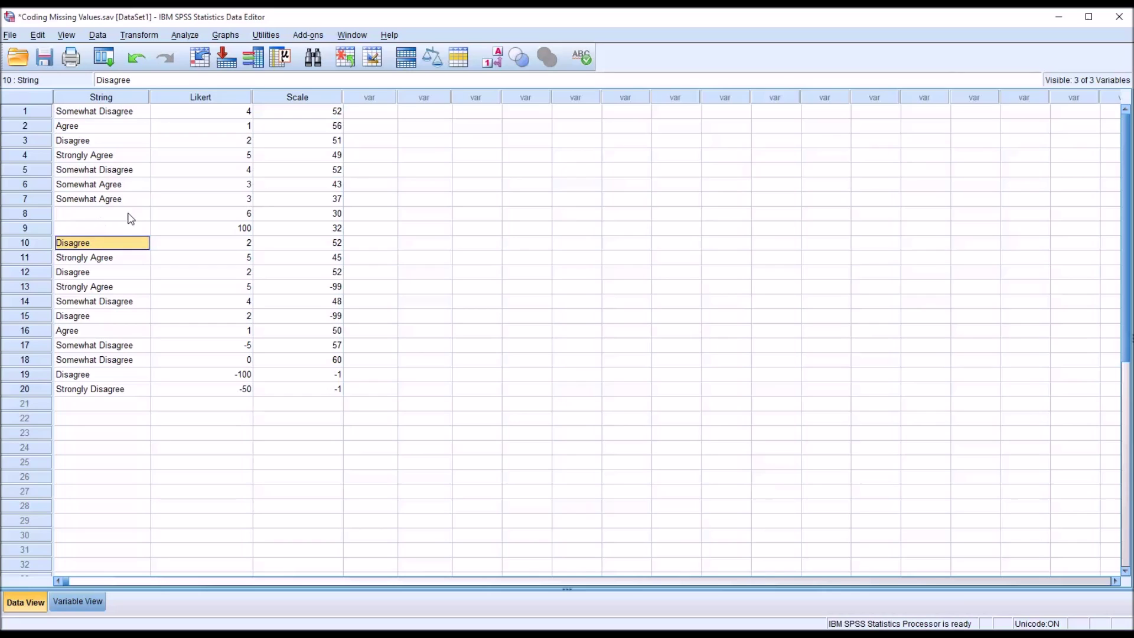
pyautogui.click(370, 111)
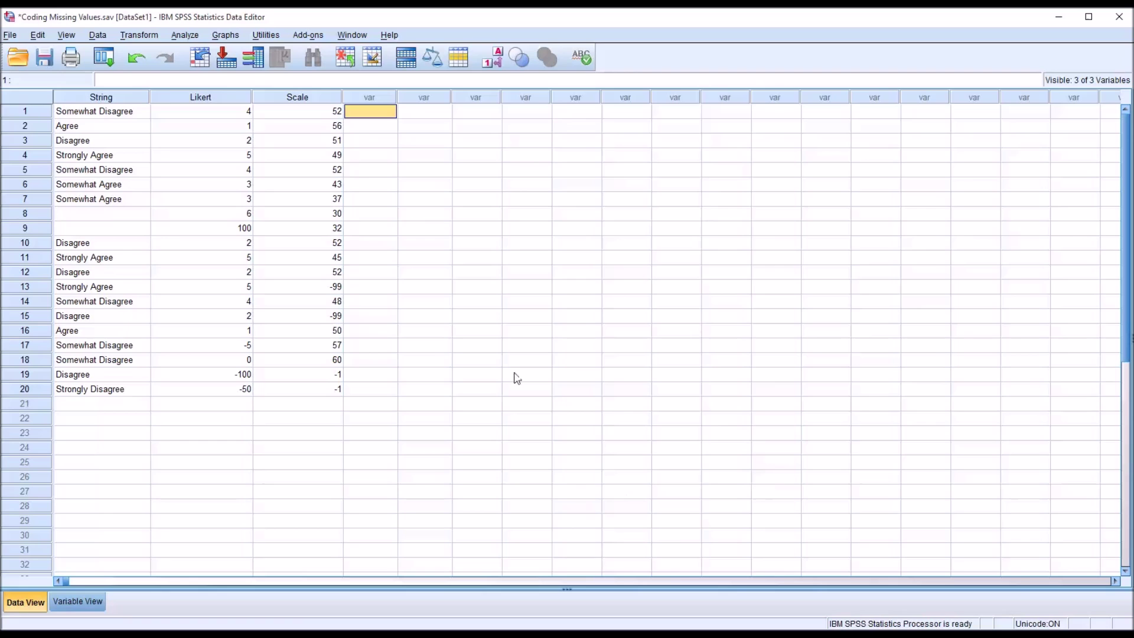
# - Run Frequencies on String instead of Likert: all 20 cases valid, blanks listed as a category
pyautogui.click(183, 35)
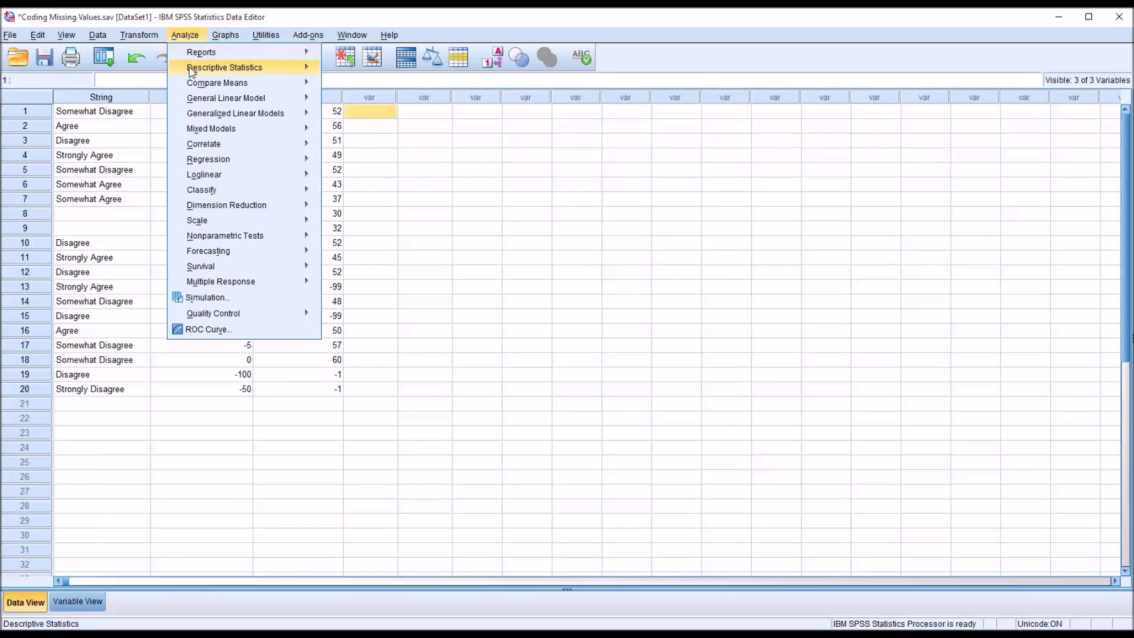
pyautogui.moveTo(191, 69)
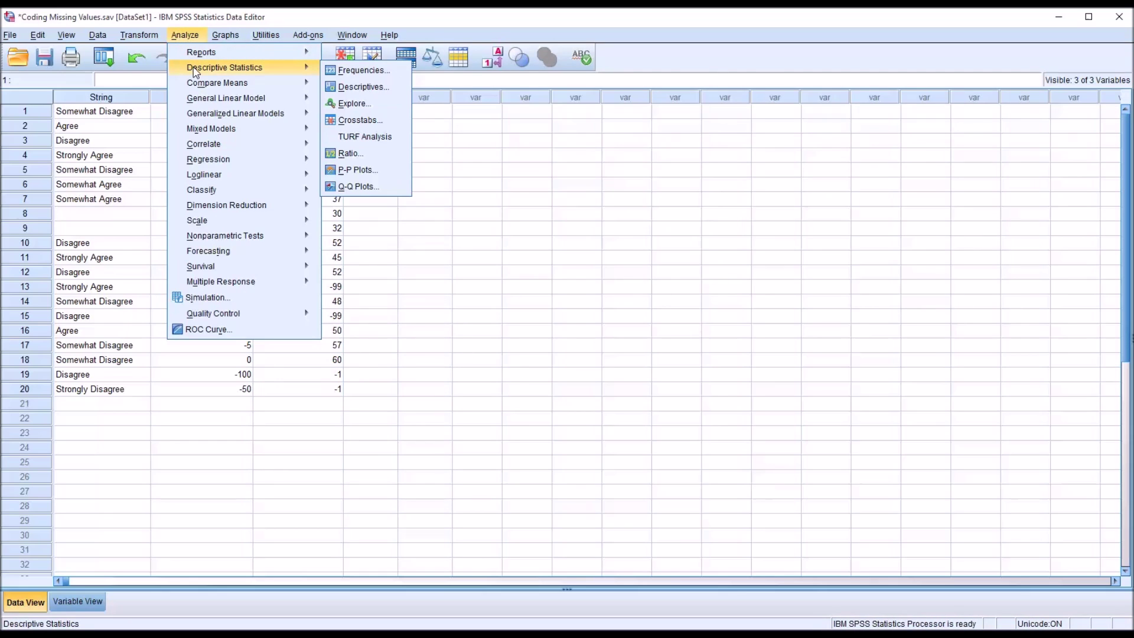
pyautogui.click(334, 70)
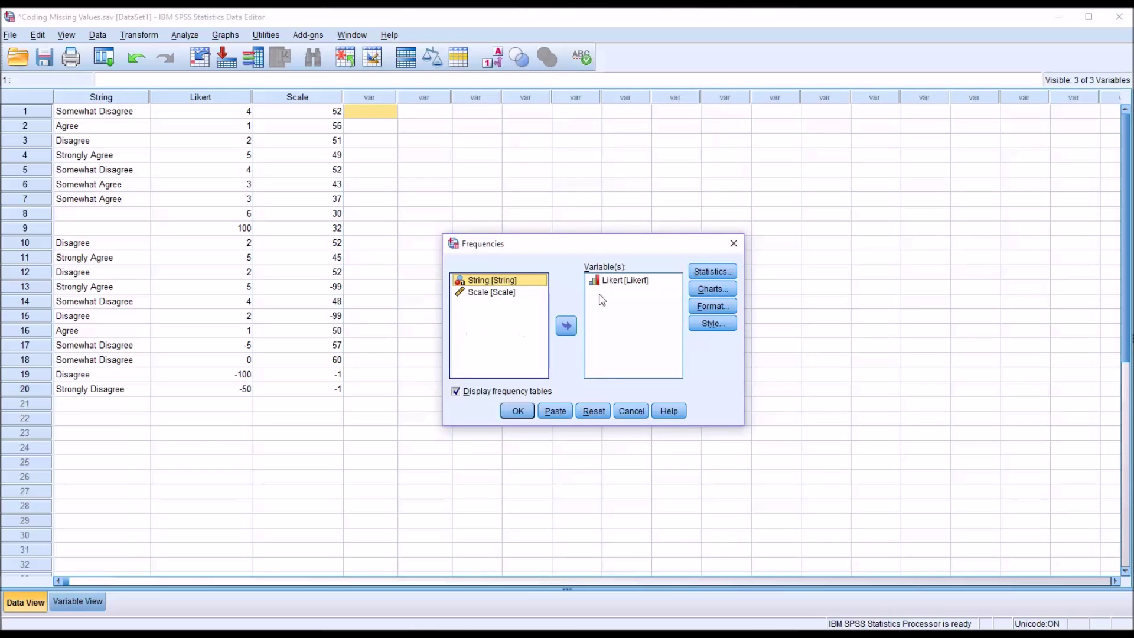
pyautogui.moveTo(612, 281)
pyautogui.mouseDown()
pyautogui.moveTo(506, 323)
pyautogui.moveTo(499, 301)
pyautogui.moveTo(514, 289)
pyautogui.moveTo(611, 303)
pyautogui.mouseUp()
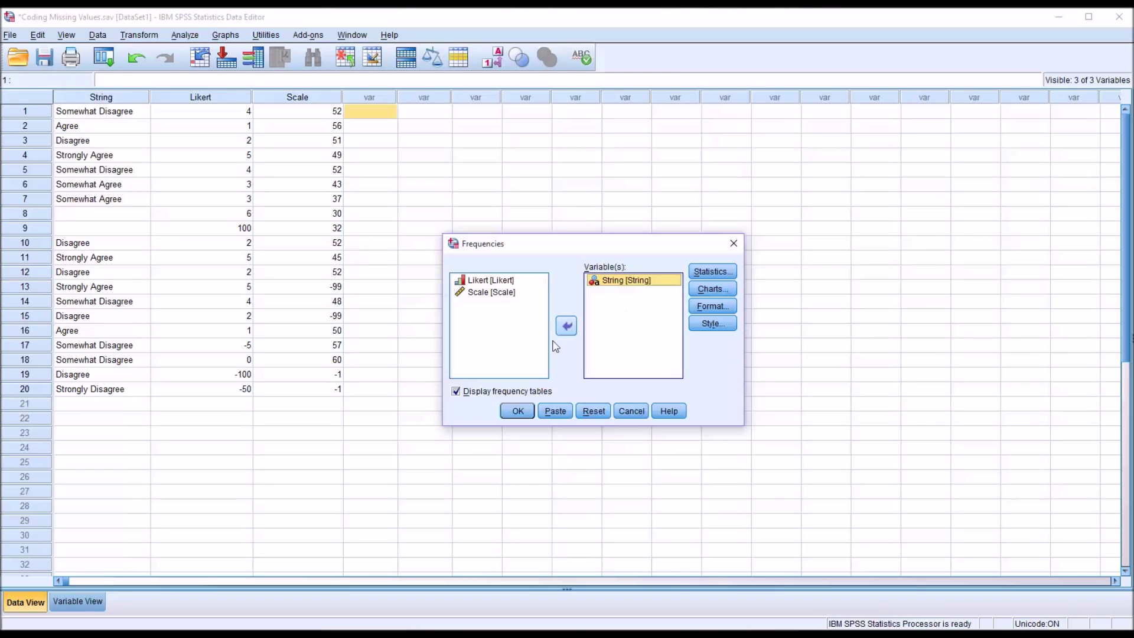
pyautogui.click(519, 414)
pyautogui.click(514, 411)
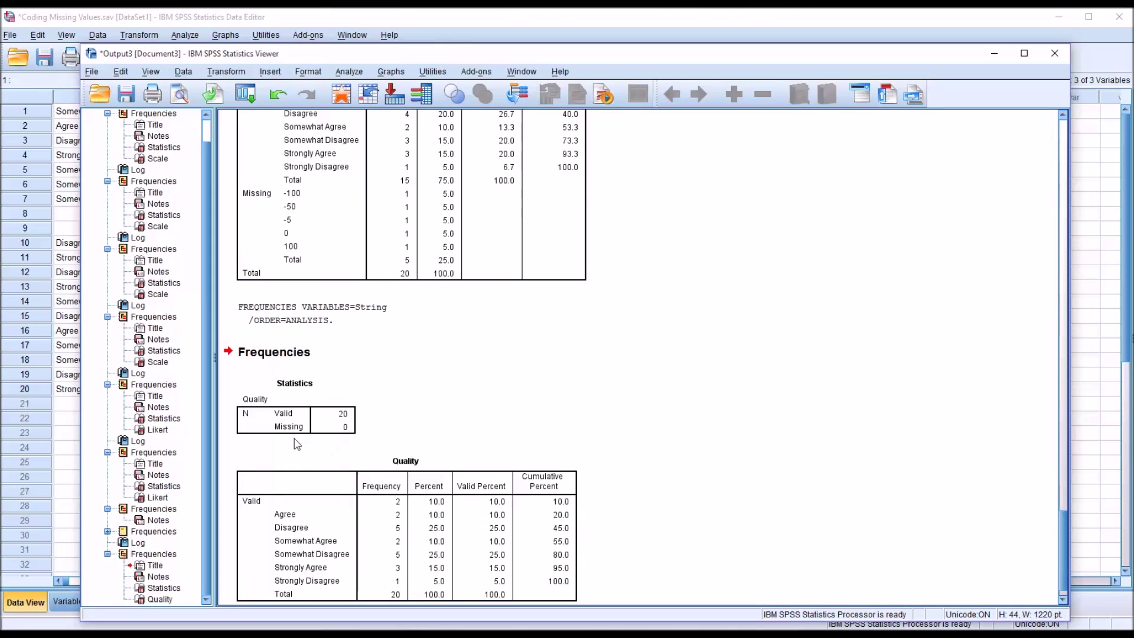
pyautogui.click(346, 426)
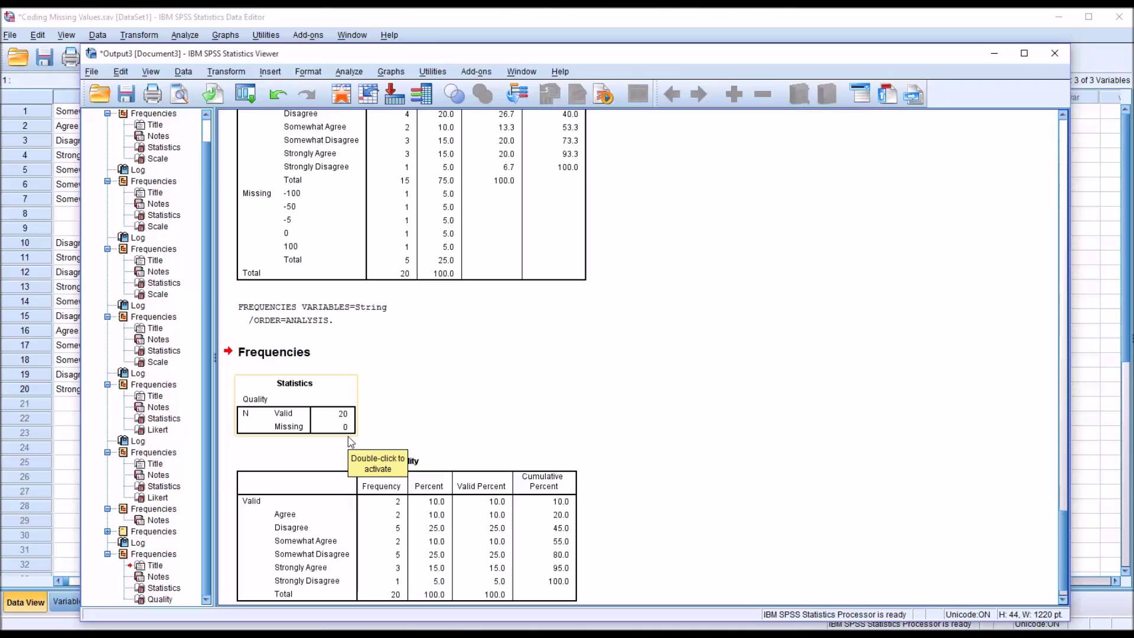
pyautogui.click(349, 437)
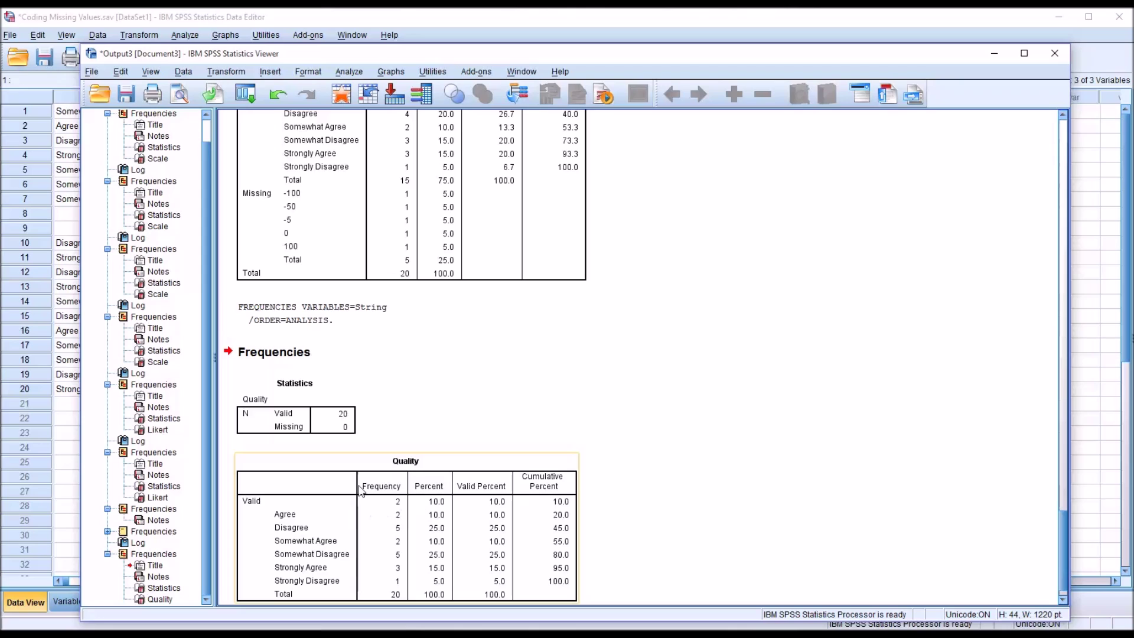
pyautogui.scroll(-1, 864, 596)
pyautogui.click(269, 496)
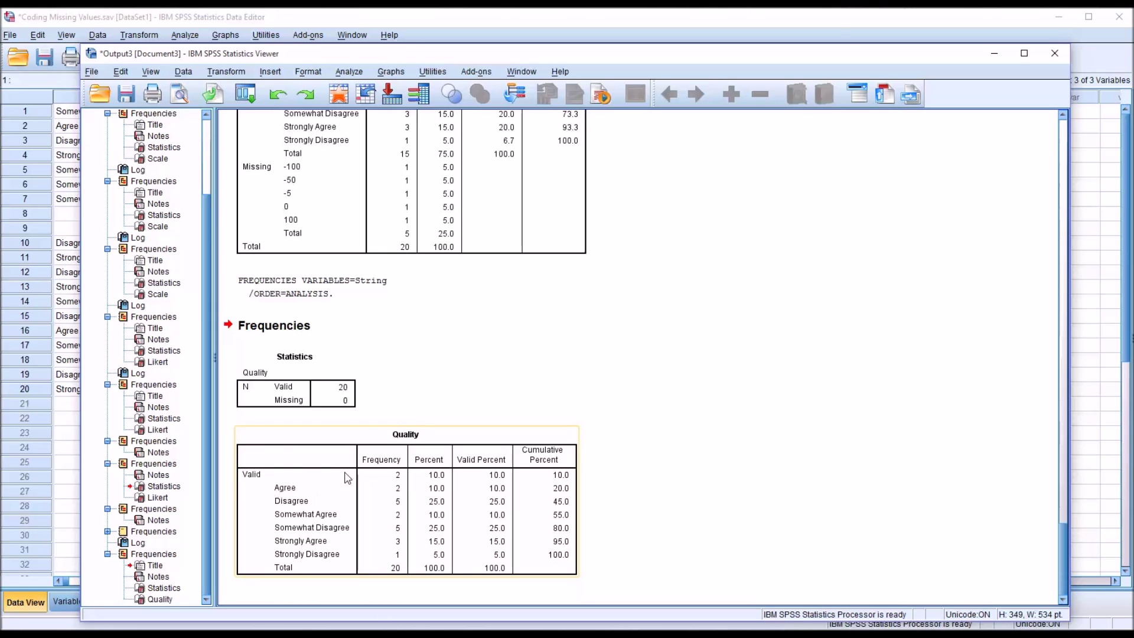
# - Bring the Data Editor back in front of the output window
pyautogui.click(362, 25)
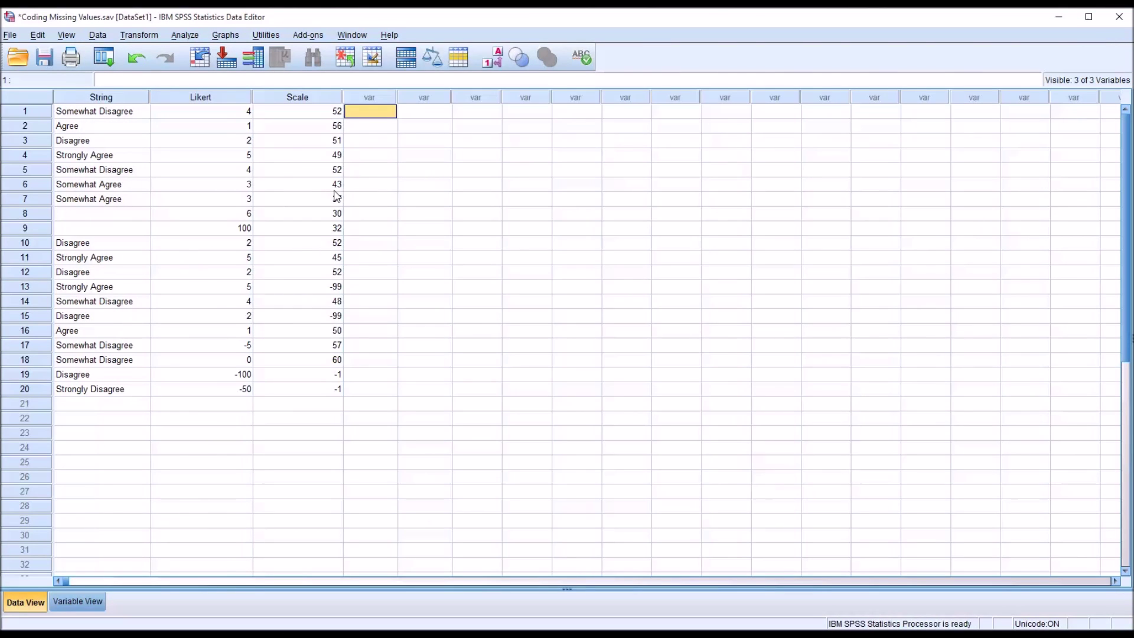